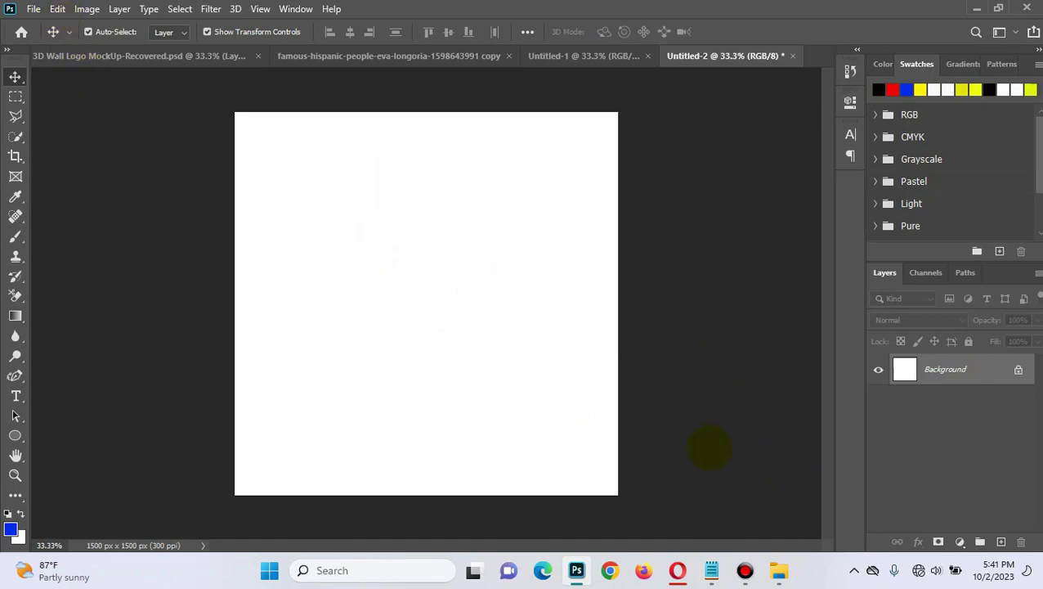
# Step: Place the actress portrait from DESIGN 2023 onto the canvas, shifted right to X 980 px
pyautogui.click(780, 570)
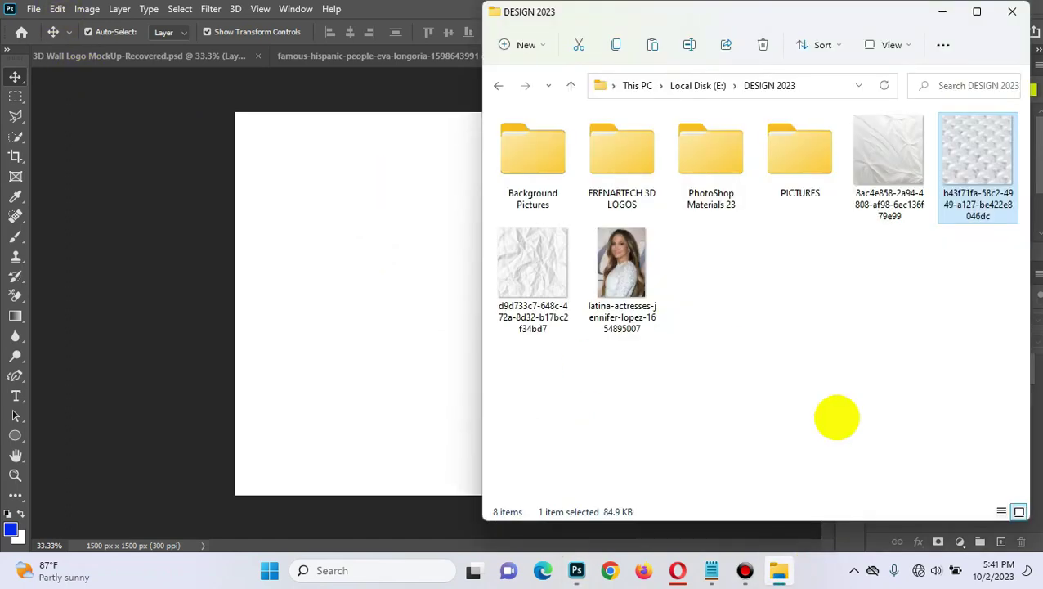
pyautogui.moveTo(622, 274); pyautogui.dragTo(431, 312)
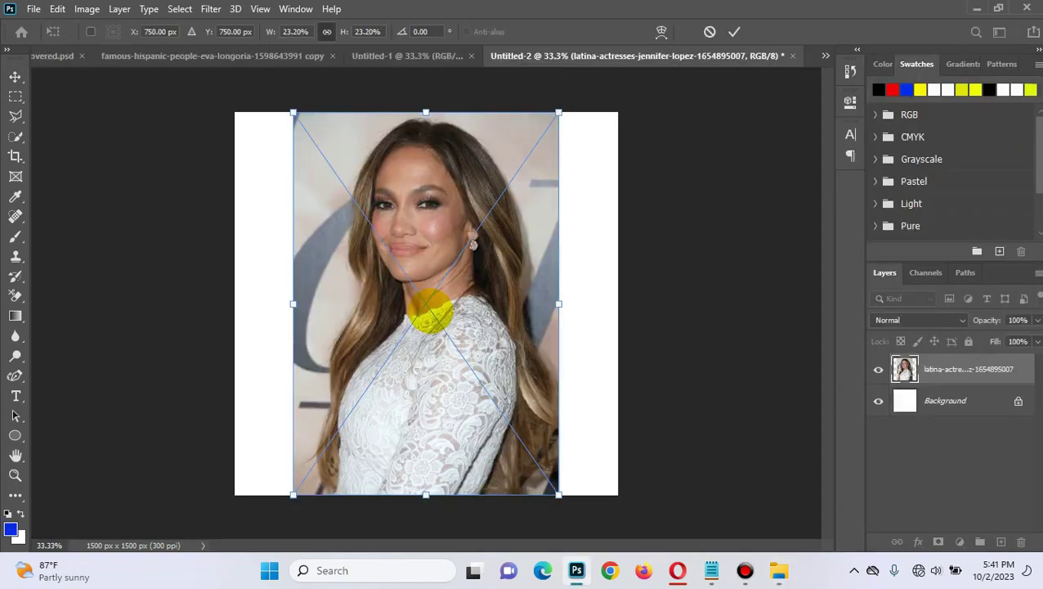
pyautogui.moveTo(458, 298); pyautogui.dragTo(513, 304)
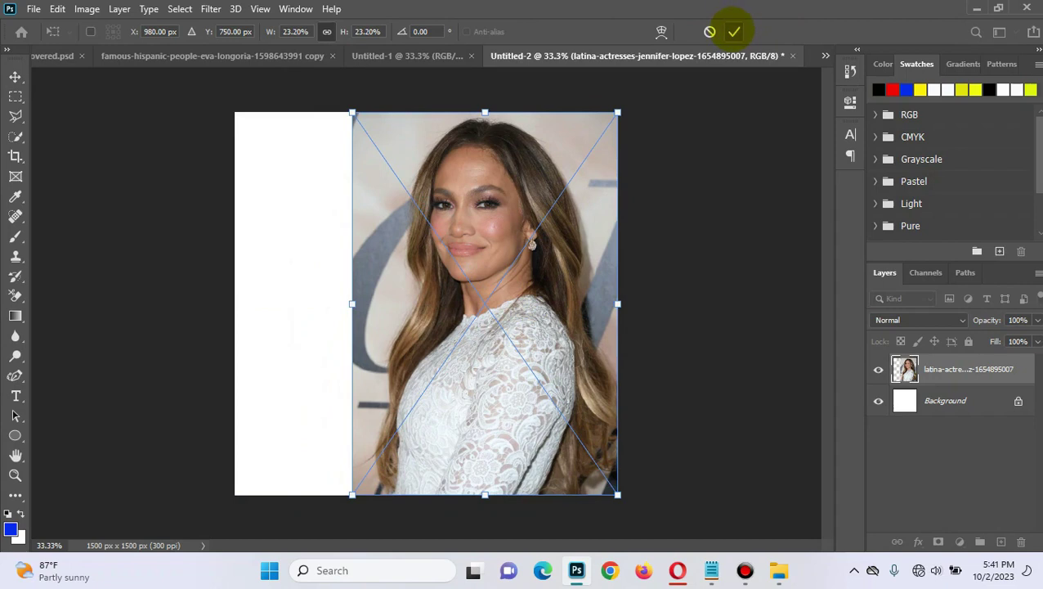
pyautogui.click(733, 32)
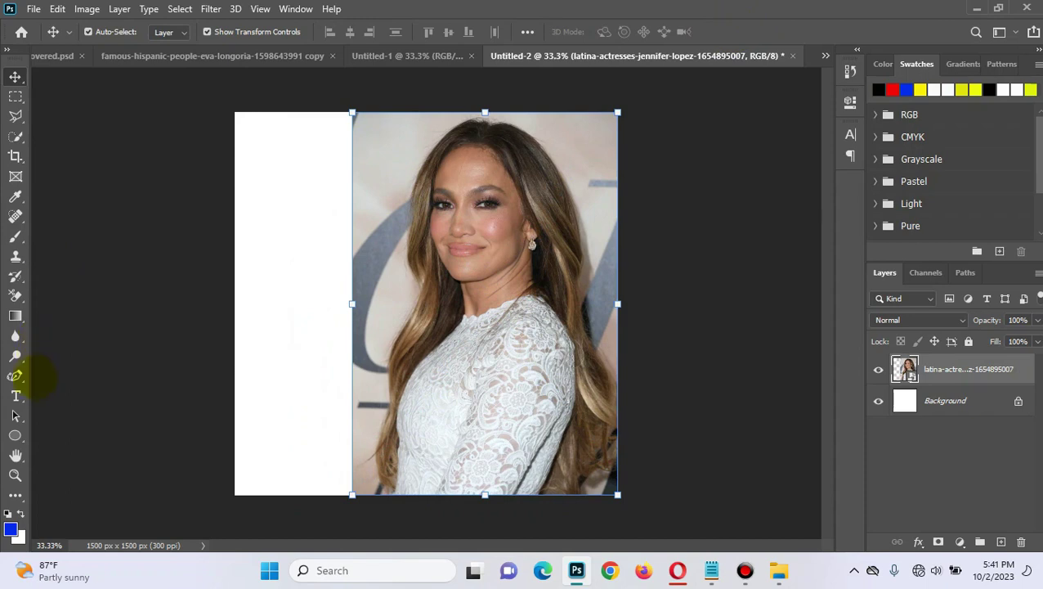
# Step: Draw a blue four-point Pen shape from the canvas top to the bottom corners and top-left
pyautogui.click(15, 376)
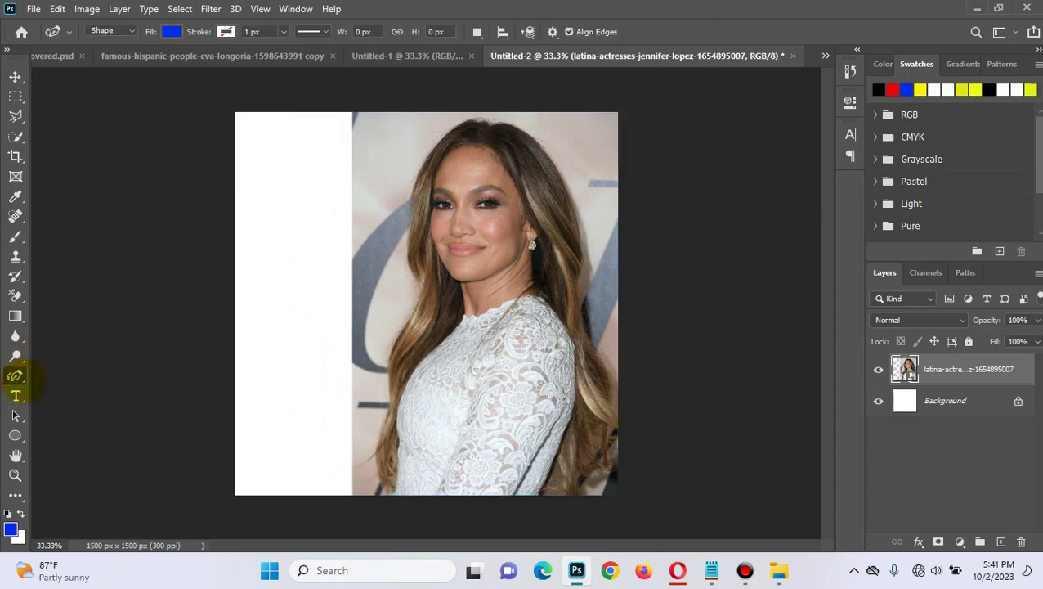
pyautogui.rightClick(15, 376)
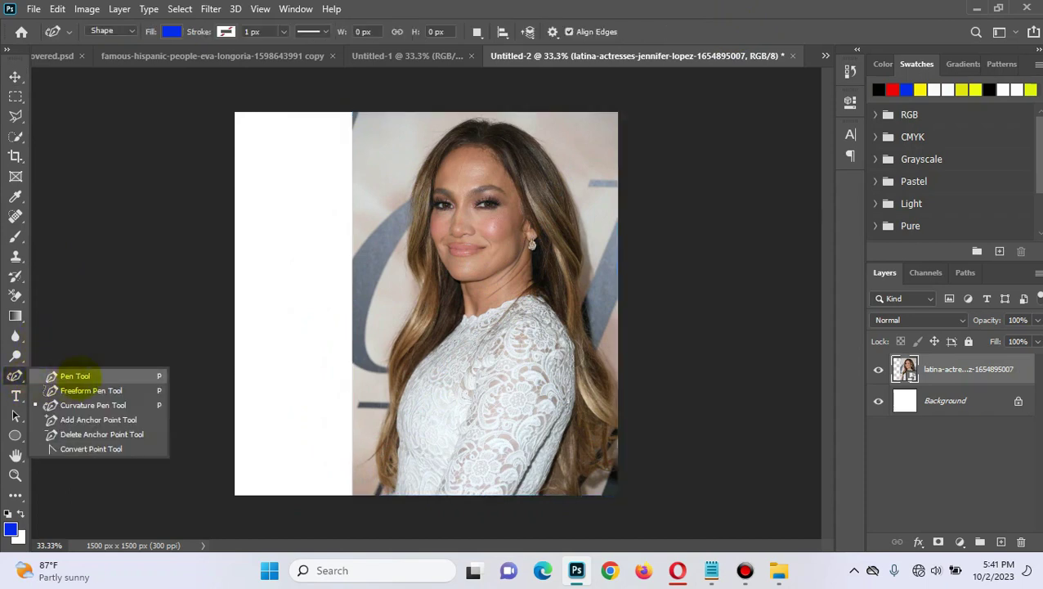
pyautogui.click(62, 375)
pyautogui.click(355, 110)
pyautogui.click(612, 498)
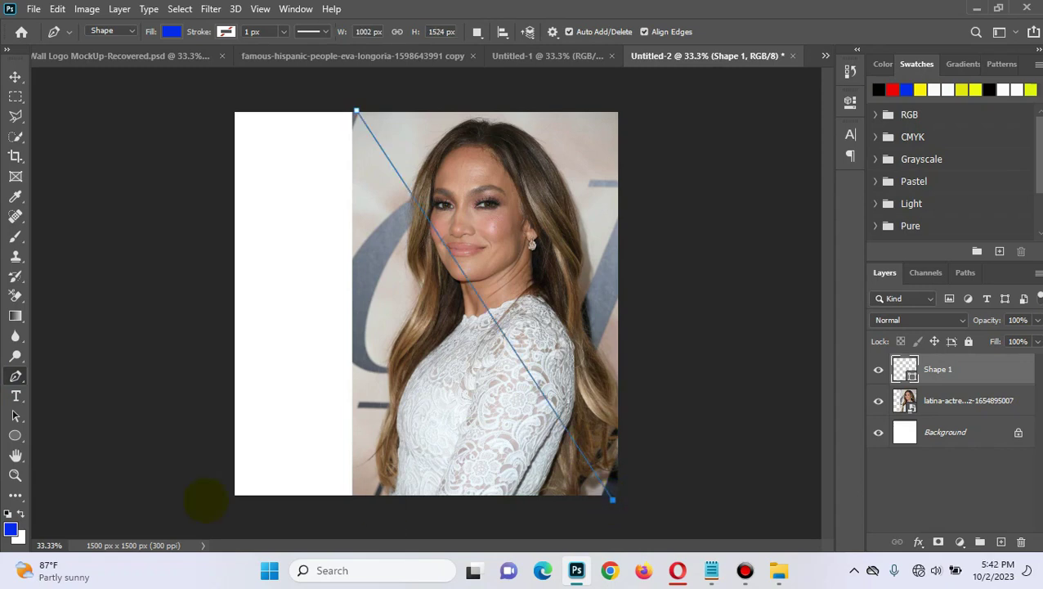
pyautogui.click(226, 502)
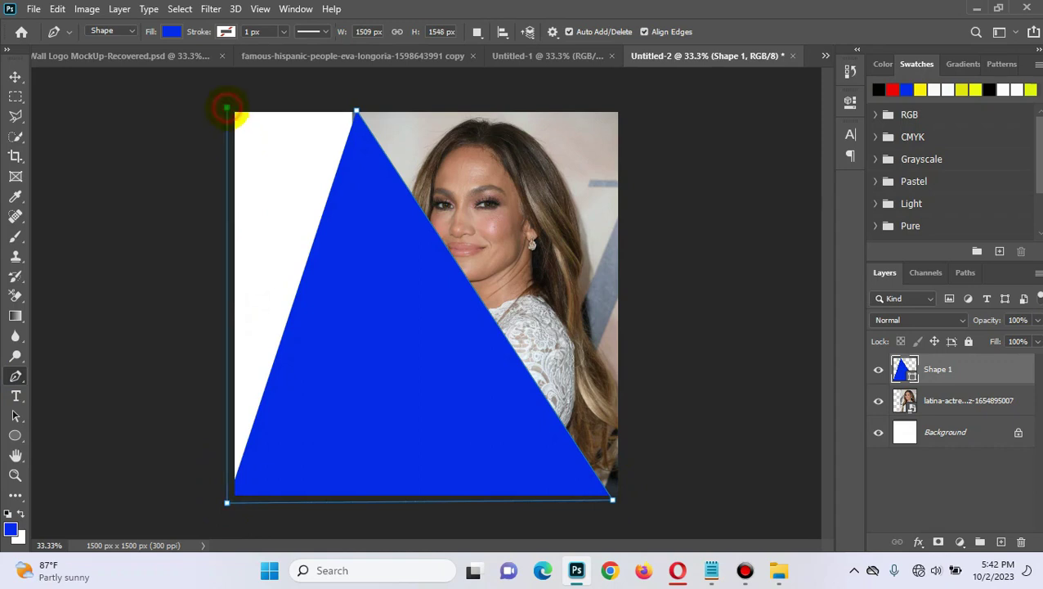
pyautogui.click(226, 108)
pyautogui.click(357, 109)
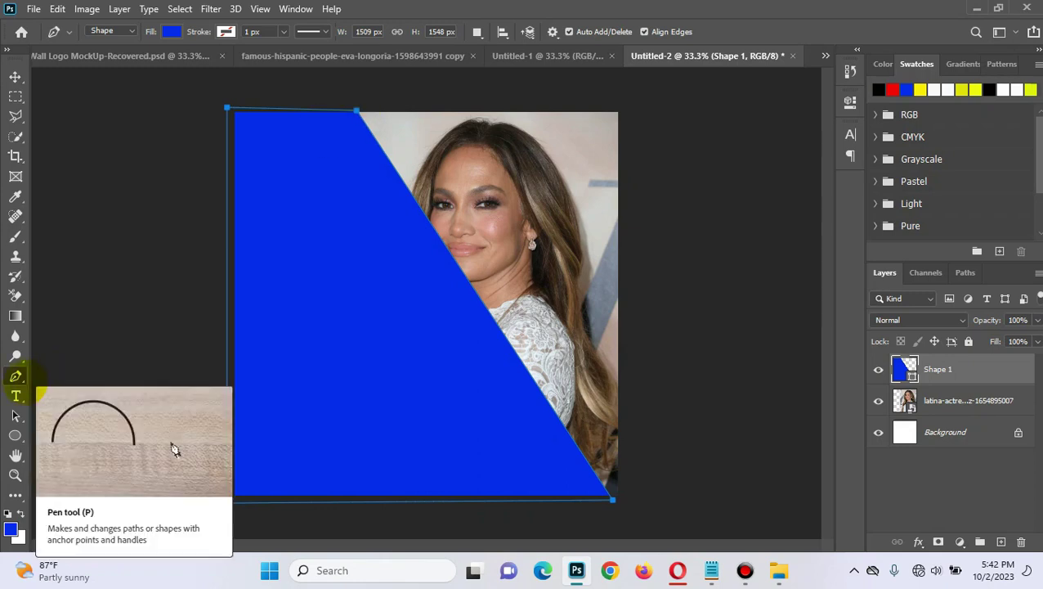
pyautogui.rightClick(15, 377)
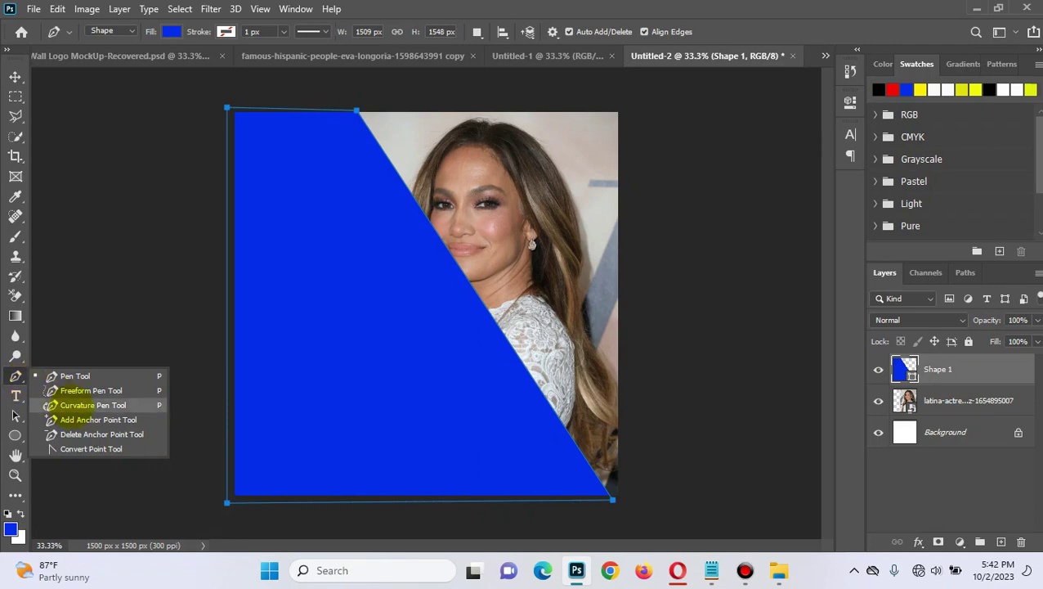
pyautogui.click(74, 405)
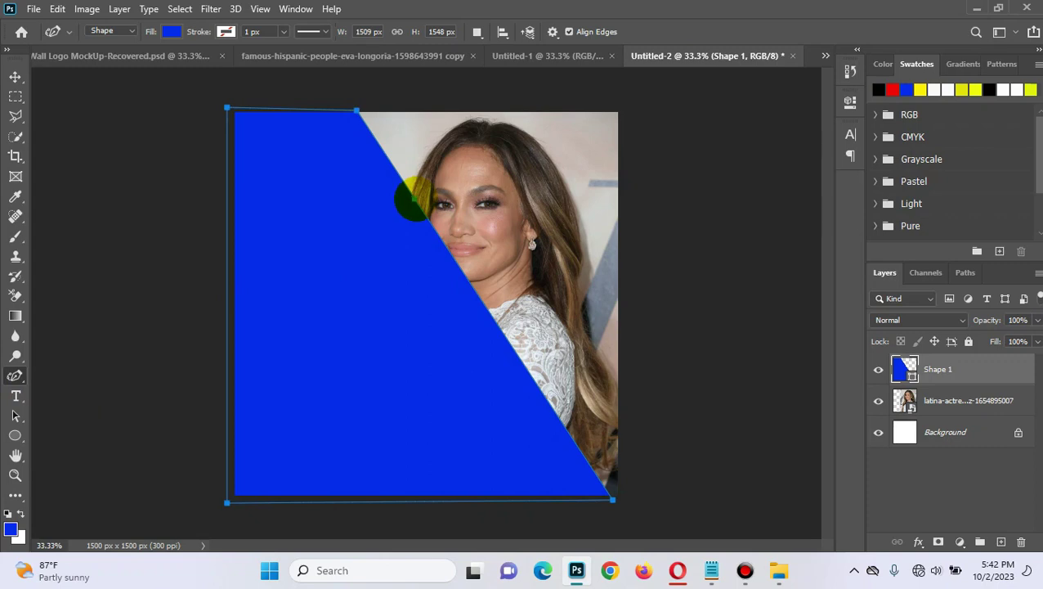
# Step: Add Curvature Pen points to bend Shape 1's diagonal edge into an S-curve past the portrait
pyautogui.moveTo(408, 199); pyautogui.dragTo(374, 245)
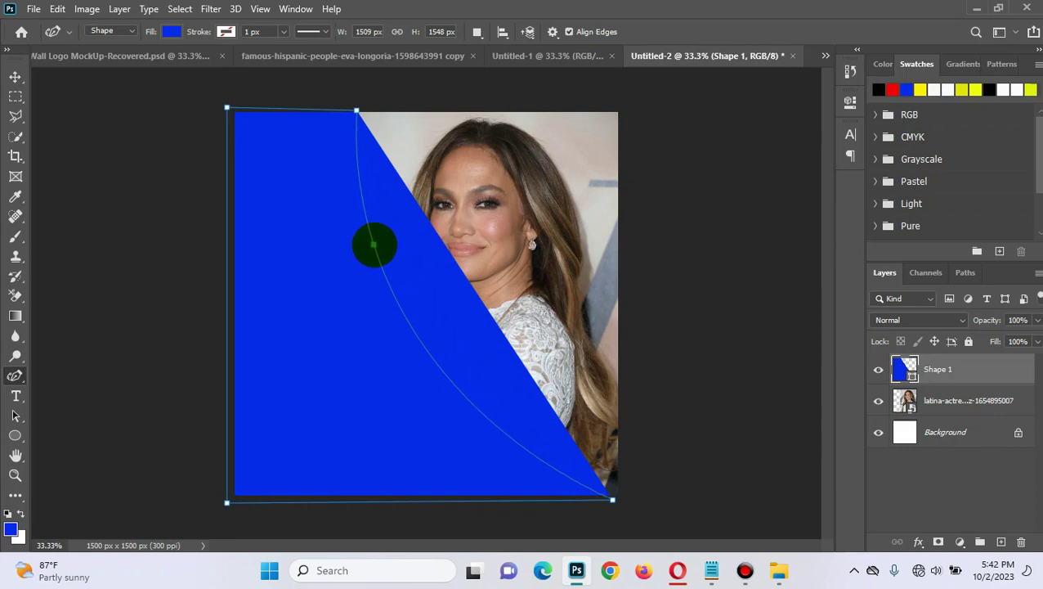
pyautogui.moveTo(373, 244); pyautogui.dragTo(373, 244)
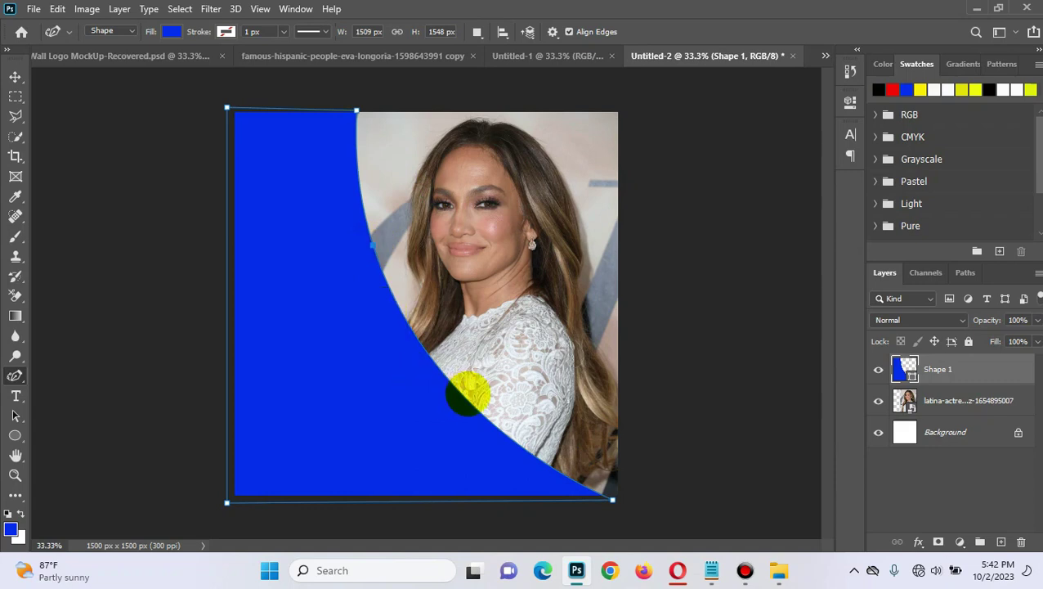
pyautogui.moveTo(467, 399); pyautogui.dragTo(556, 385)
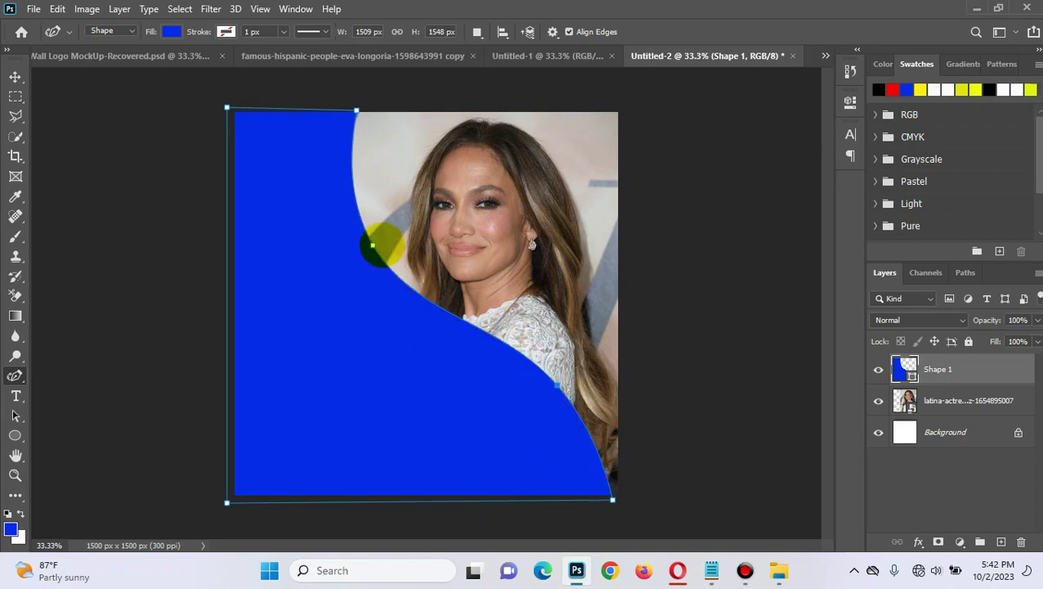
pyautogui.moveTo(373, 245); pyautogui.dragTo(398, 317)
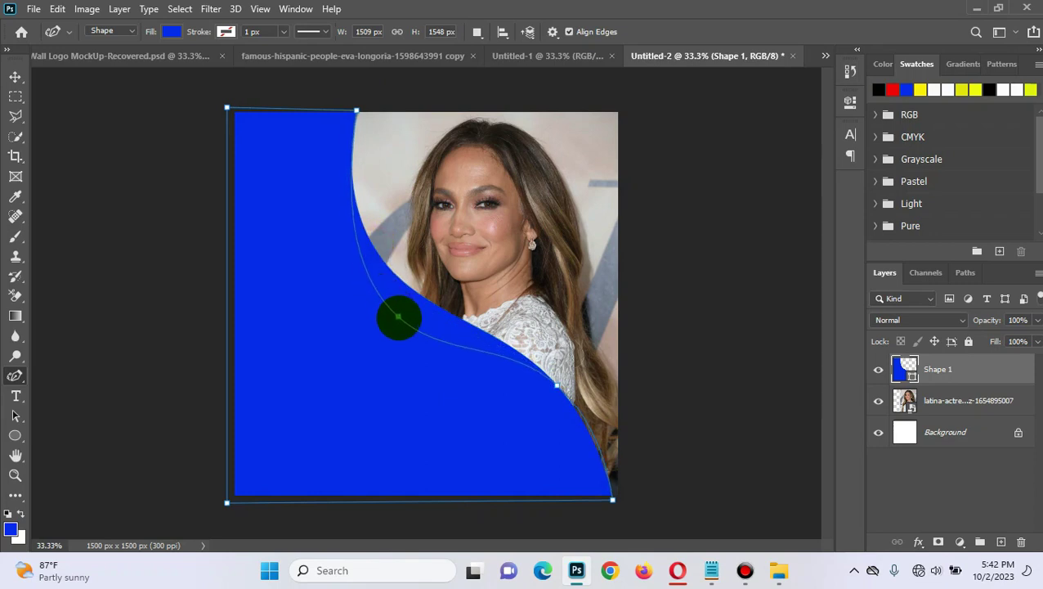
pyautogui.moveTo(398, 316); pyautogui.dragTo(398, 315)
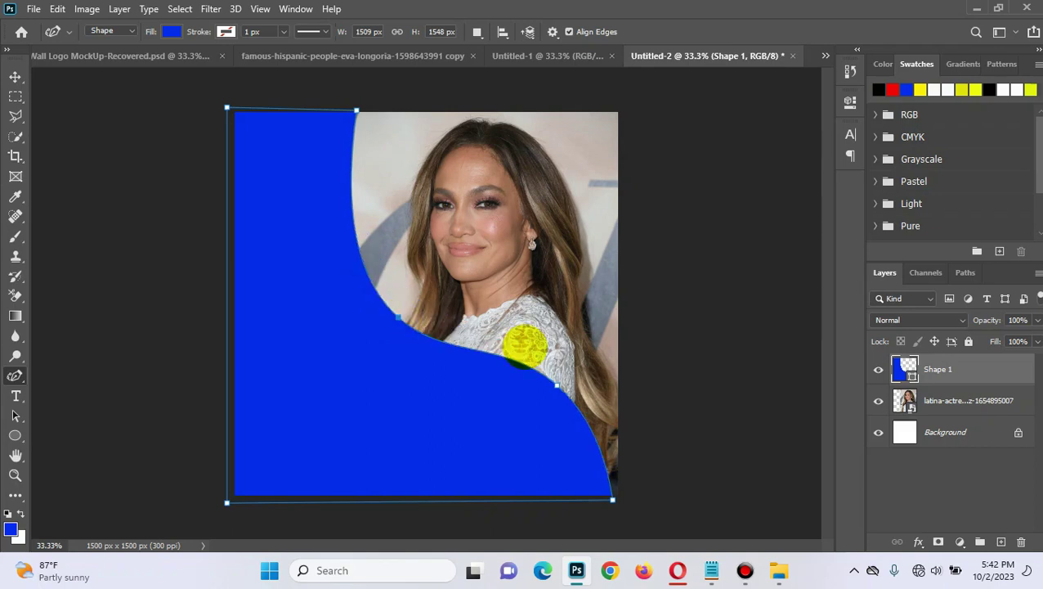
pyautogui.click(556, 384)
pyautogui.moveTo(554, 387); pyautogui.dragTo(559, 435)
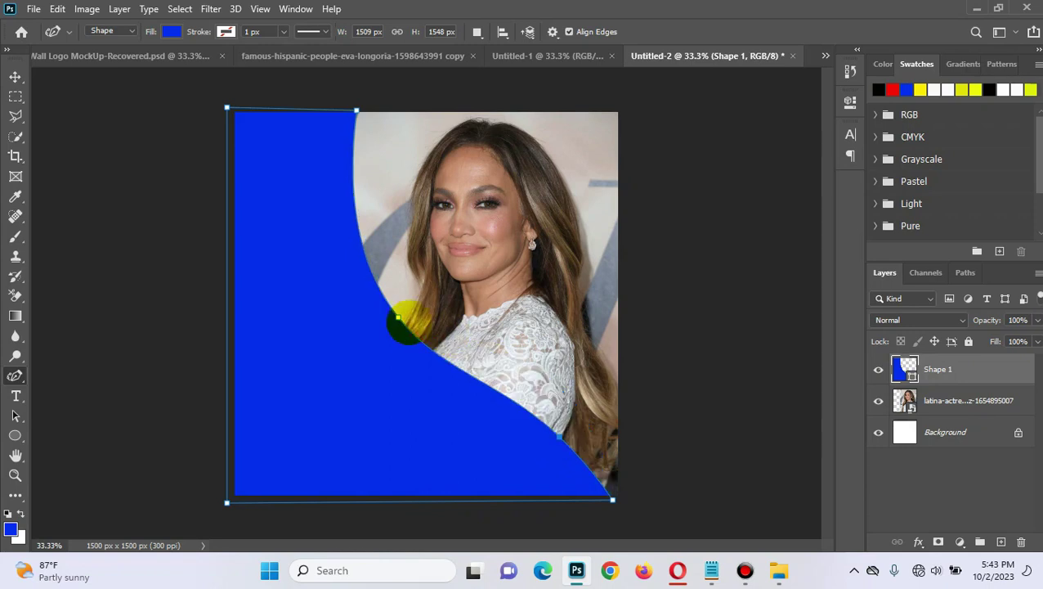
pyautogui.moveTo(396, 315); pyautogui.dragTo(409, 354)
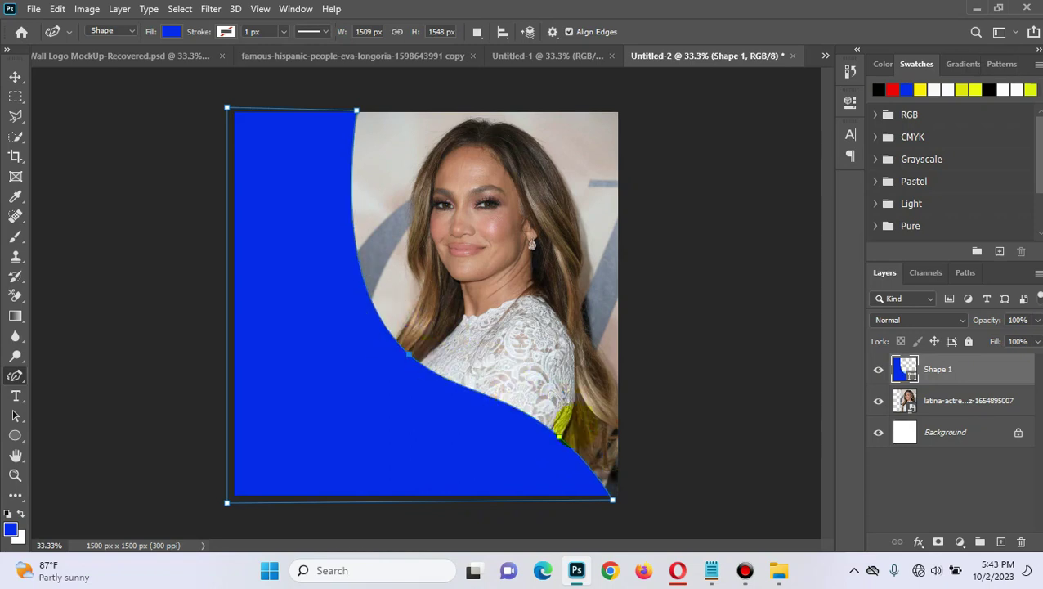
pyautogui.moveTo(559, 436); pyautogui.dragTo(567, 439)
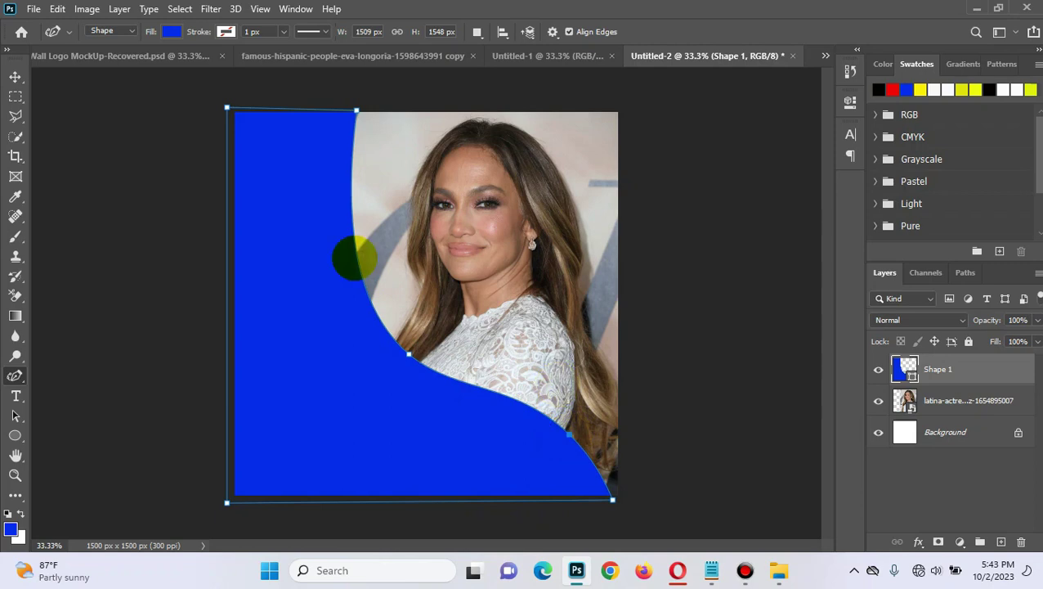
pyautogui.click(15, 76)
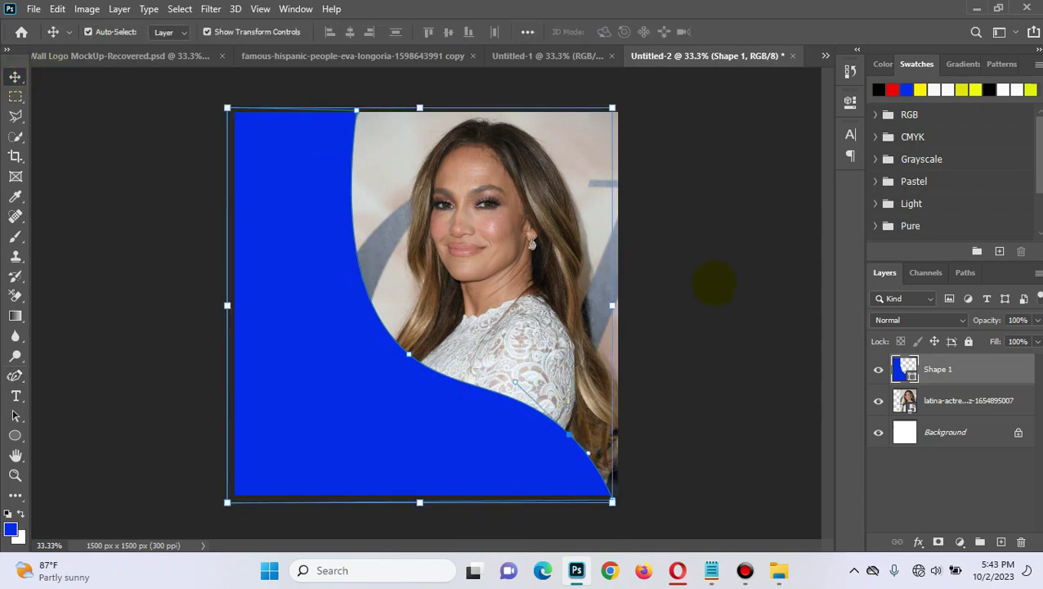
pyautogui.click(712, 283)
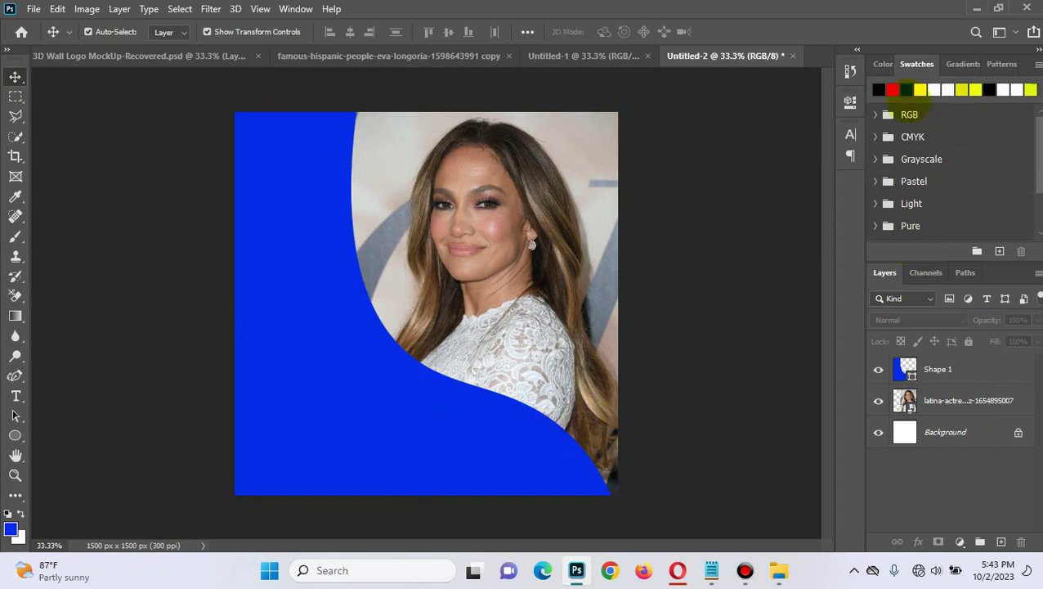
# Step: Fill the Shape 1 curved panel with yellow
pyautogui.click(920, 90)
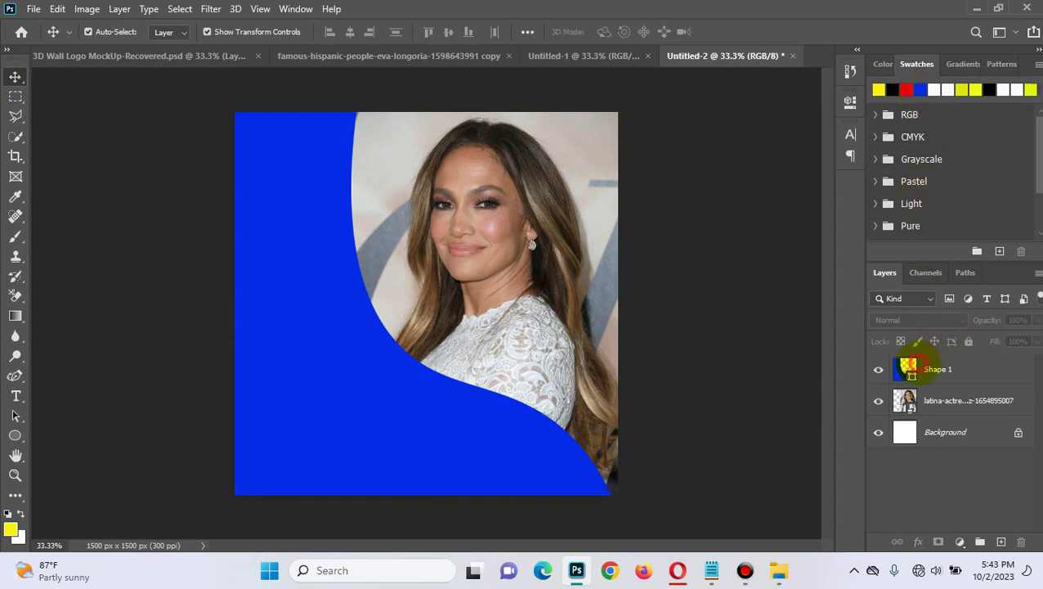
pyautogui.click(908, 368)
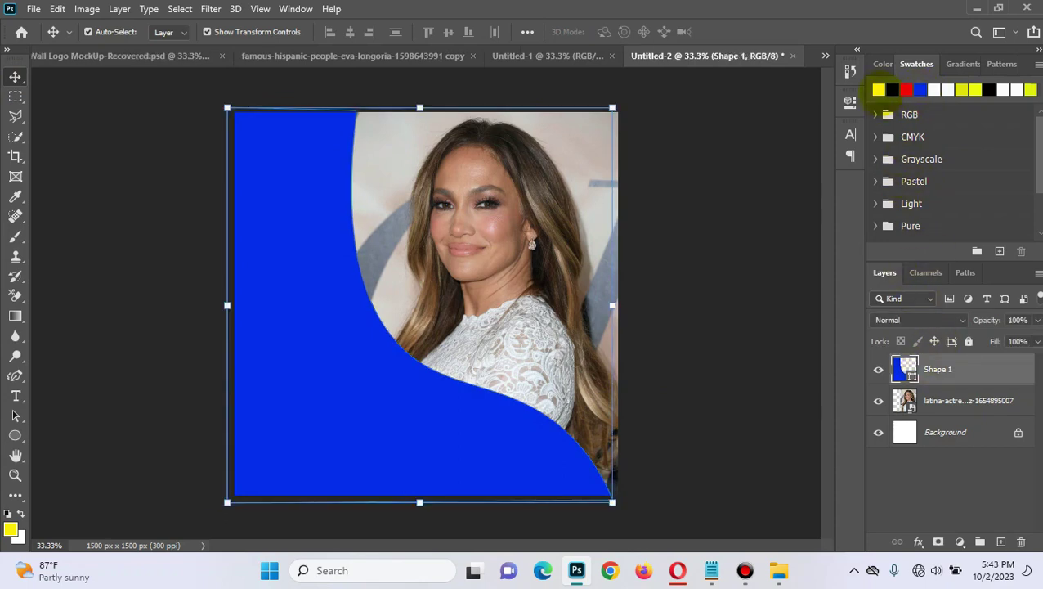
pyautogui.click(878, 90)
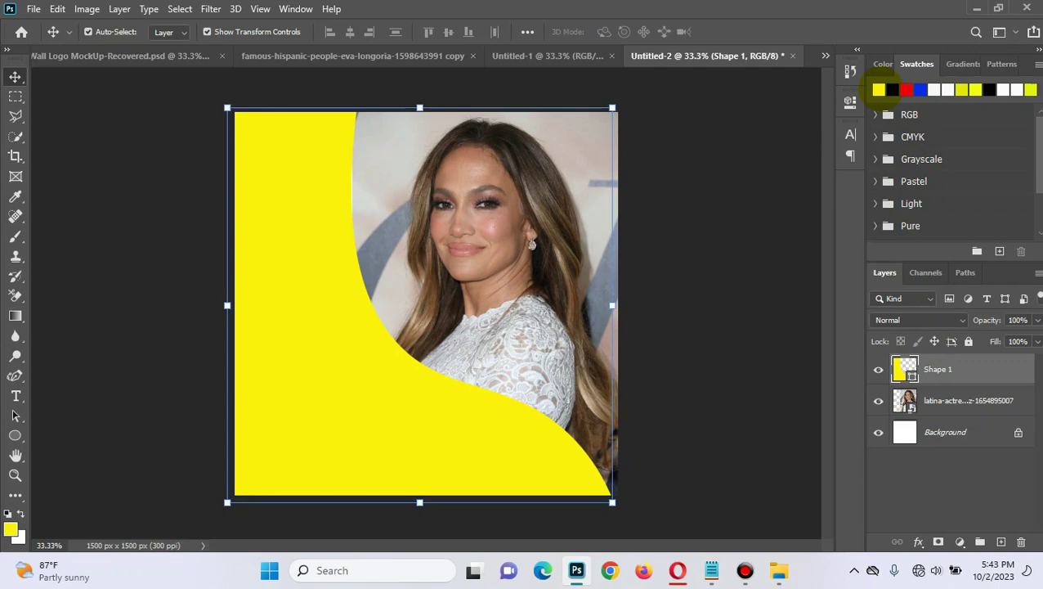
# Step: Duplicate Shape 1, make the copy blue, and nudge it left to leave a thin yellow stripe
pyautogui.hotkey('ctrl', 'j')
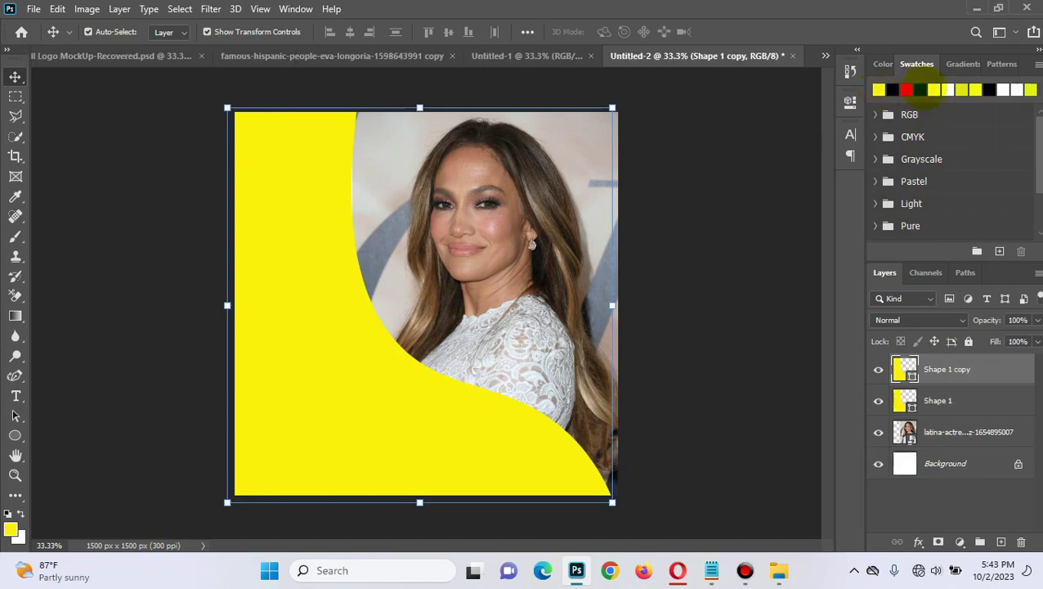
pyautogui.click(920, 89)
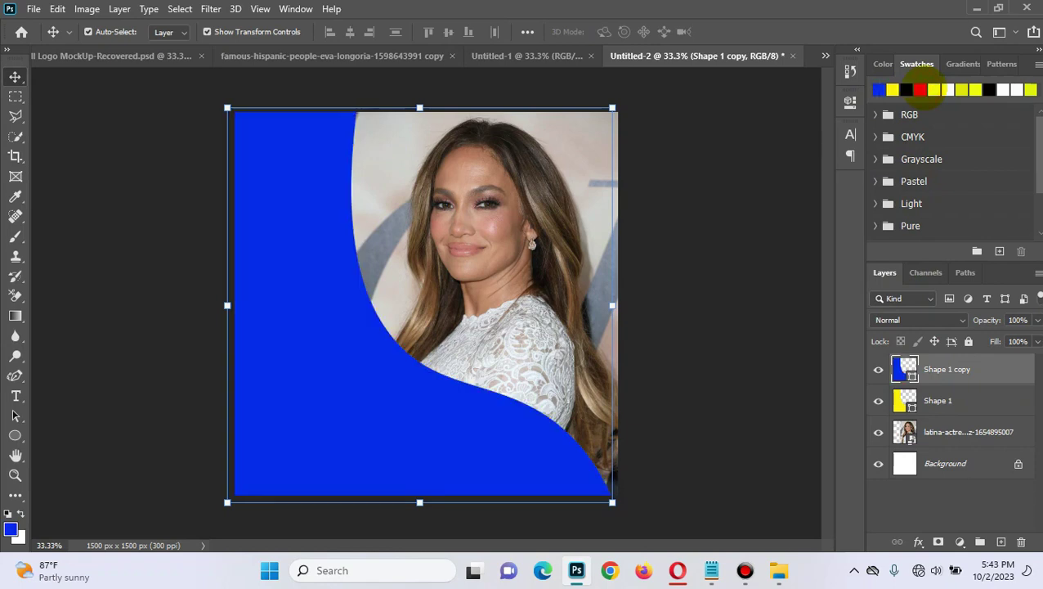
pyautogui.press('Left')
pyautogui.press('Left')
pyautogui.press('Left')
pyautogui.press('Left')
pyautogui.press('Left')
pyautogui.press('Left')
pyautogui.press('Left')
pyautogui.press('Left')
pyautogui.press('Left')
pyautogui.press('Left')
pyautogui.press('Left')
pyautogui.press('Left')
pyautogui.press('Left')
pyautogui.press('Left')
pyautogui.press('Left')
pyautogui.press('Left')
pyautogui.press('Left')
pyautogui.press('Left')
pyautogui.press('Left')
pyautogui.press('Left')
pyautogui.press('Left')
pyautogui.press('Left')
pyautogui.press('Left')
pyautogui.press('Left')
pyautogui.press('Left')
pyautogui.press('Left')
pyautogui.press('Left')
pyautogui.press('Left')
pyautogui.press('Left')
pyautogui.press('Left')
pyautogui.press('Left')
pyautogui.press('Left')
pyautogui.press('Left')
pyautogui.press('Left')
pyautogui.press('Left')
pyautogui.press('Left')
pyautogui.press('Left')
pyautogui.press('Left')
pyautogui.press('Left')
pyautogui.press('Left')
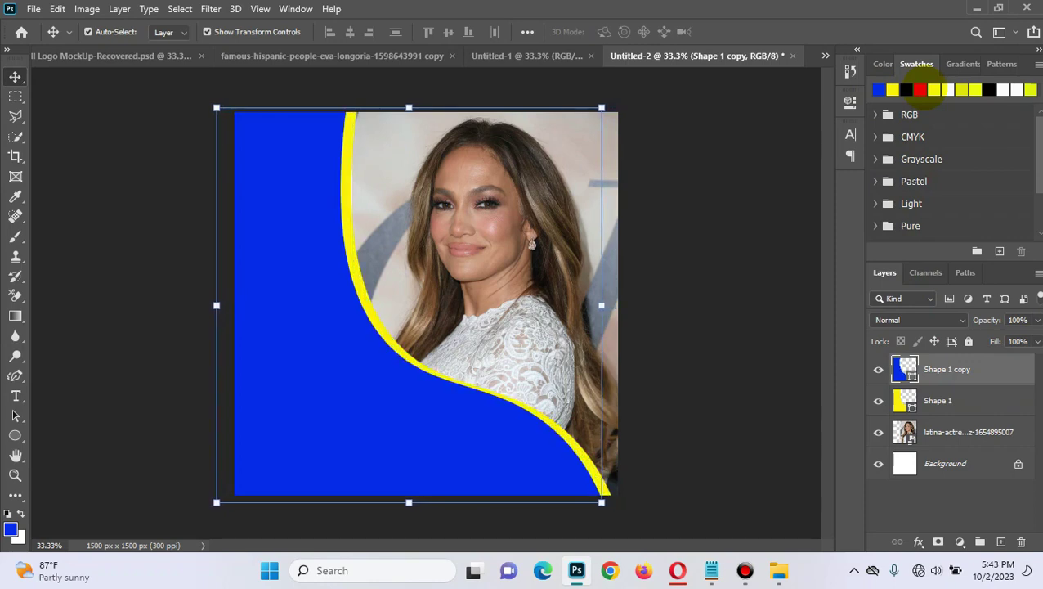
pyautogui.press('Left')
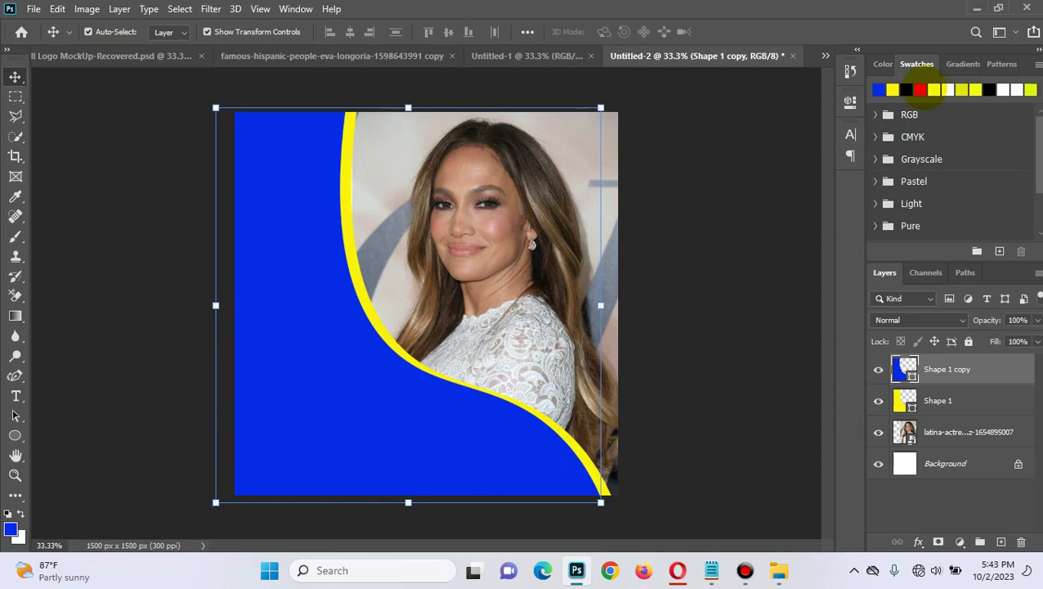
pyautogui.press('Right')
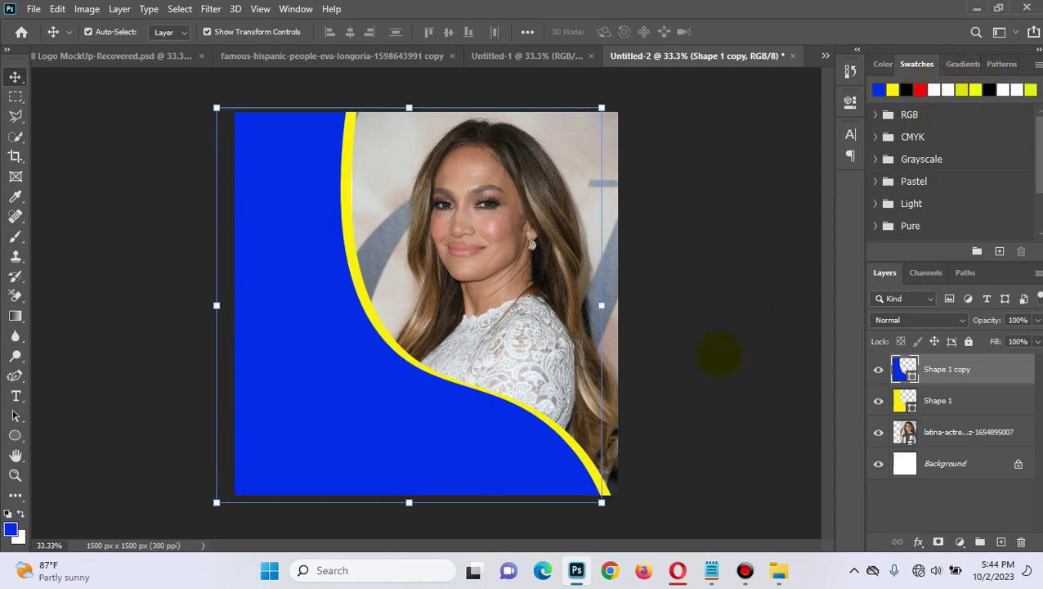
pyautogui.click(720, 355)
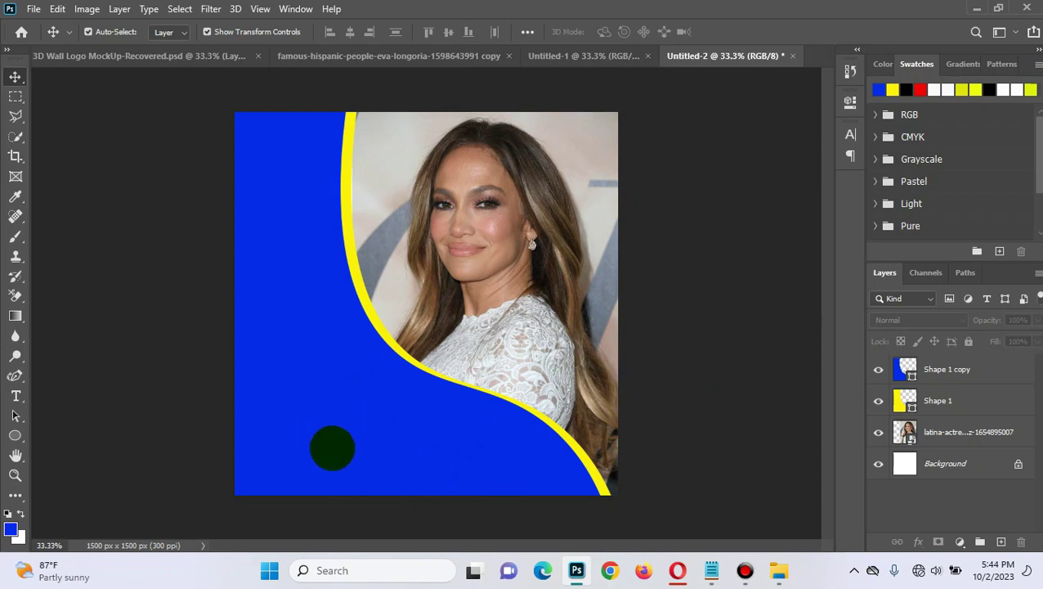
# Step: Drag the b43f71fa bubble texture from DESIGN 2023 onto the flyer canvas
pyautogui.click(778, 570)
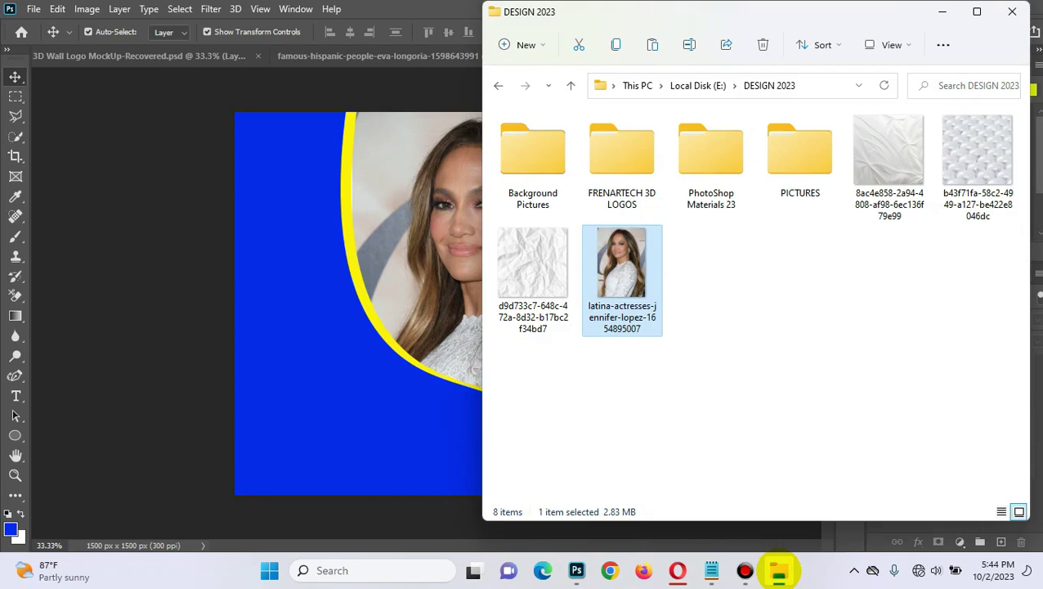
pyautogui.click(988, 147)
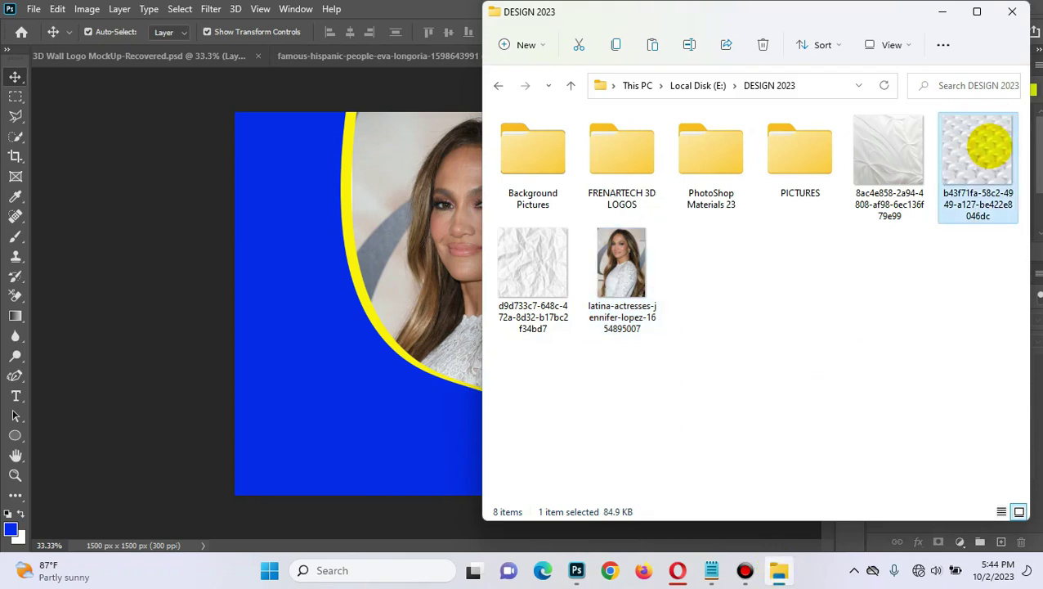
pyautogui.click(380, 393)
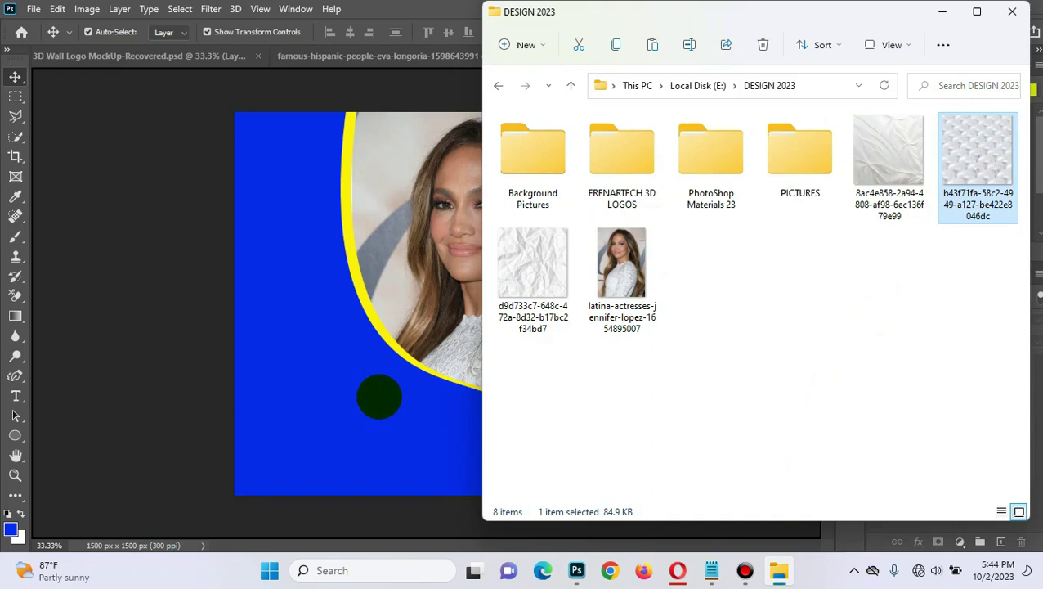
pyautogui.moveTo(378, 396); pyautogui.dragTo(378, 397)
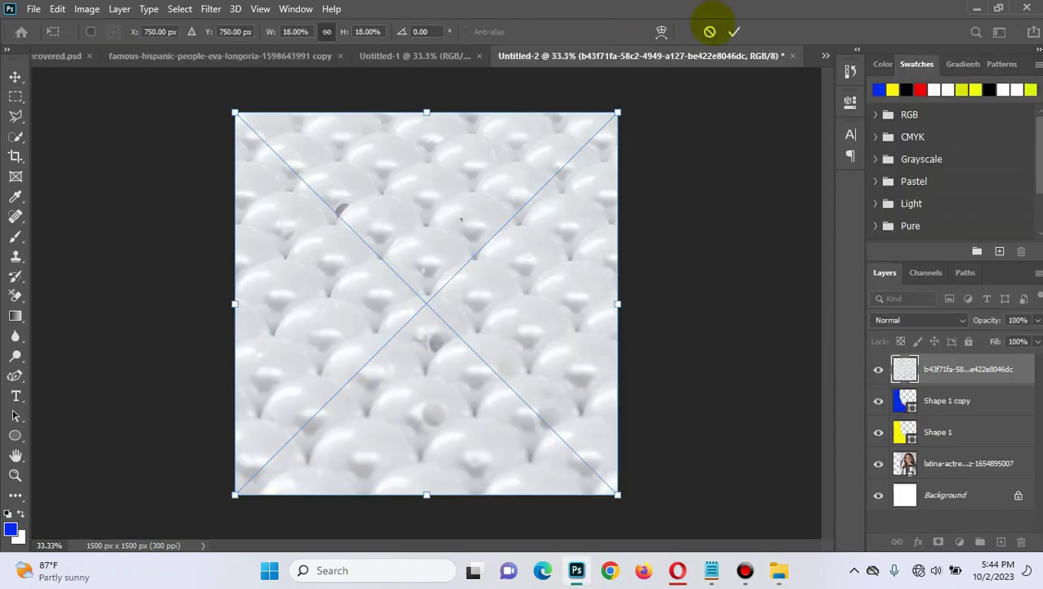
# Step: Commit the texture, then set its layer to Color Burn blend mode at 59% opacity
pyautogui.click(735, 32)
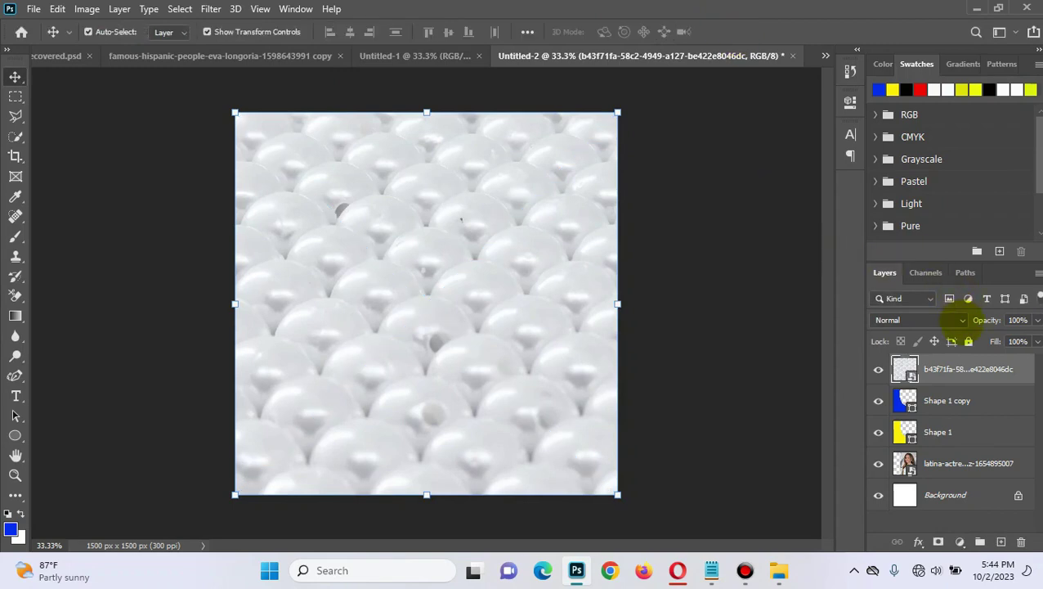
pyautogui.click(963, 321)
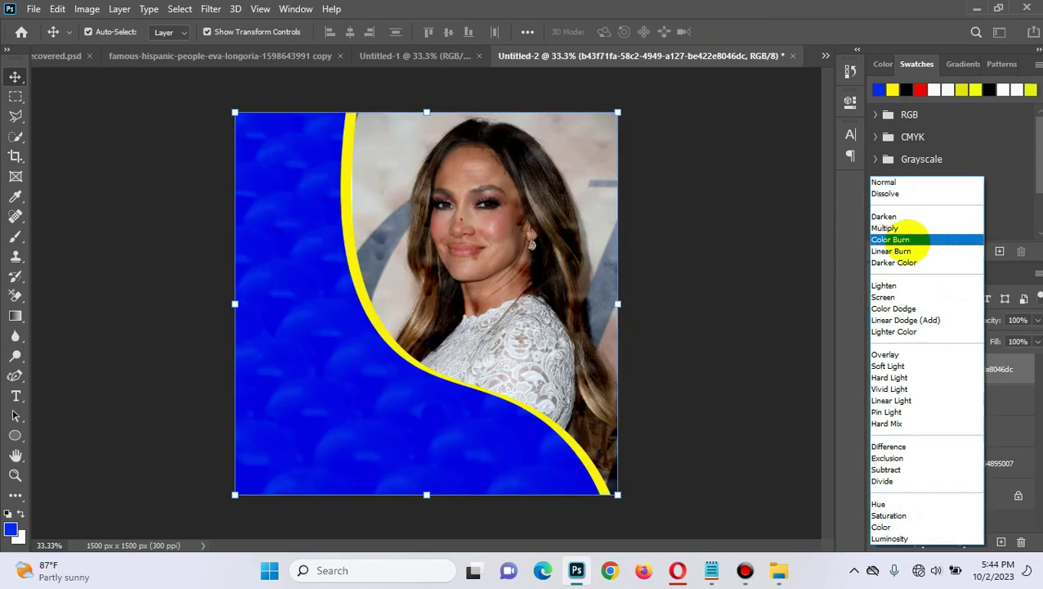
pyautogui.click(908, 240)
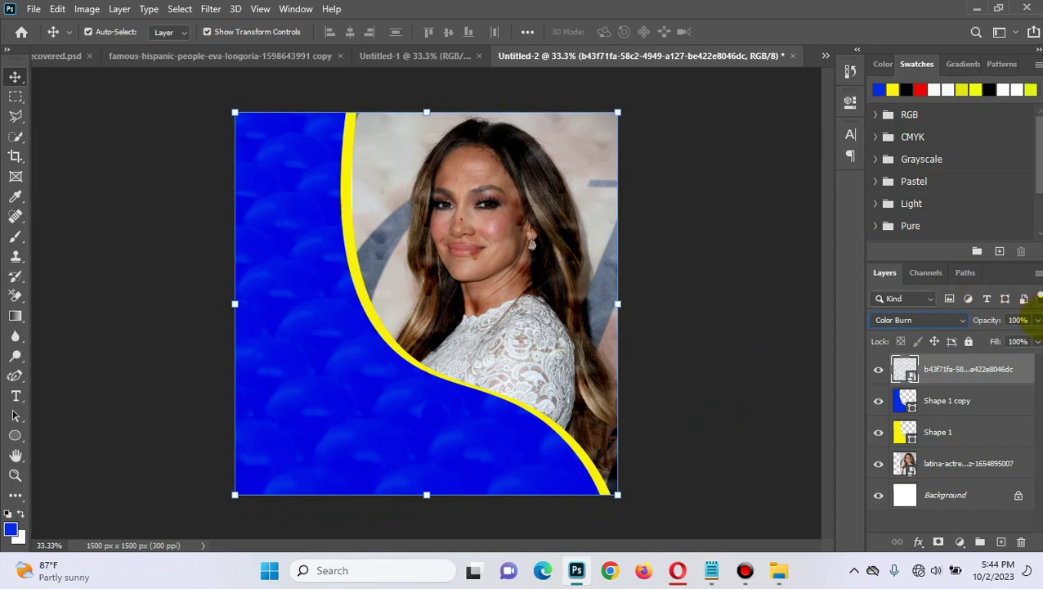
pyautogui.click(1036, 320)
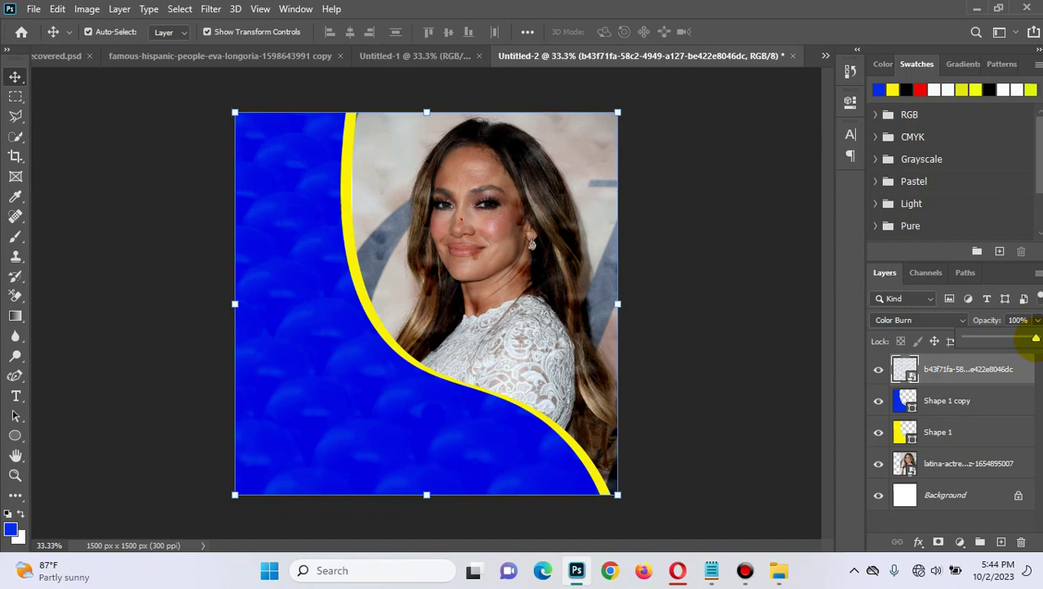
pyautogui.moveTo(1017, 337); pyautogui.dragTo(1001, 338)
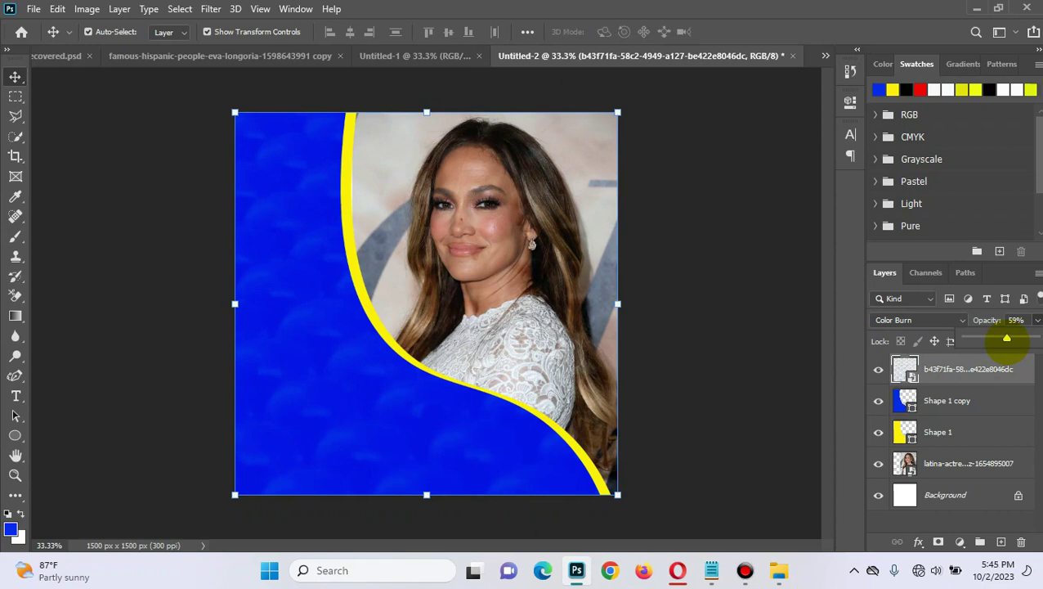
pyautogui.click(771, 422)
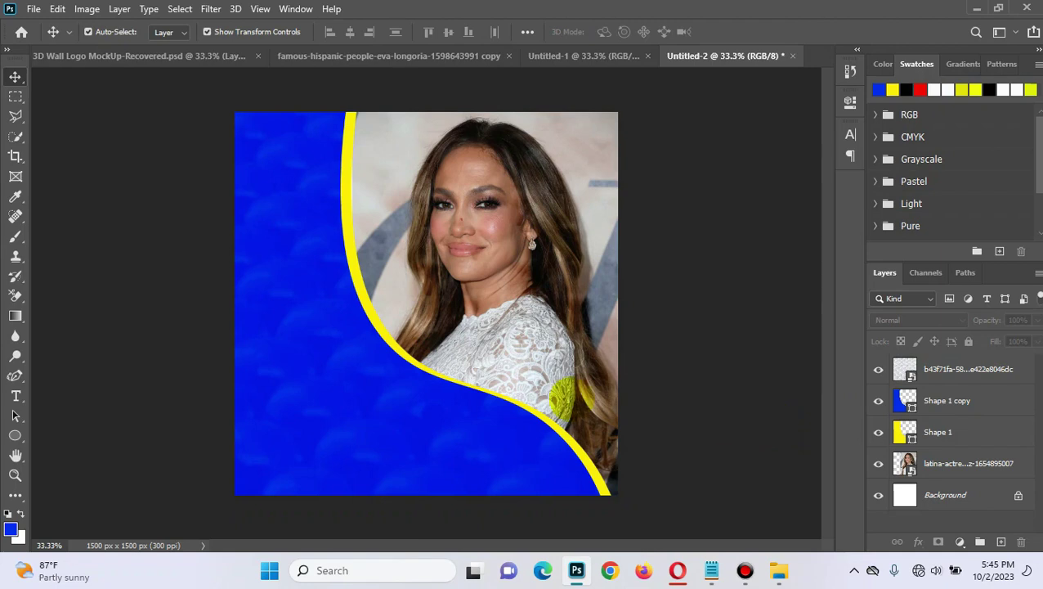
# Step: Type 'Happy' in white text on the blue panel below the photo
pyautogui.click(16, 396)
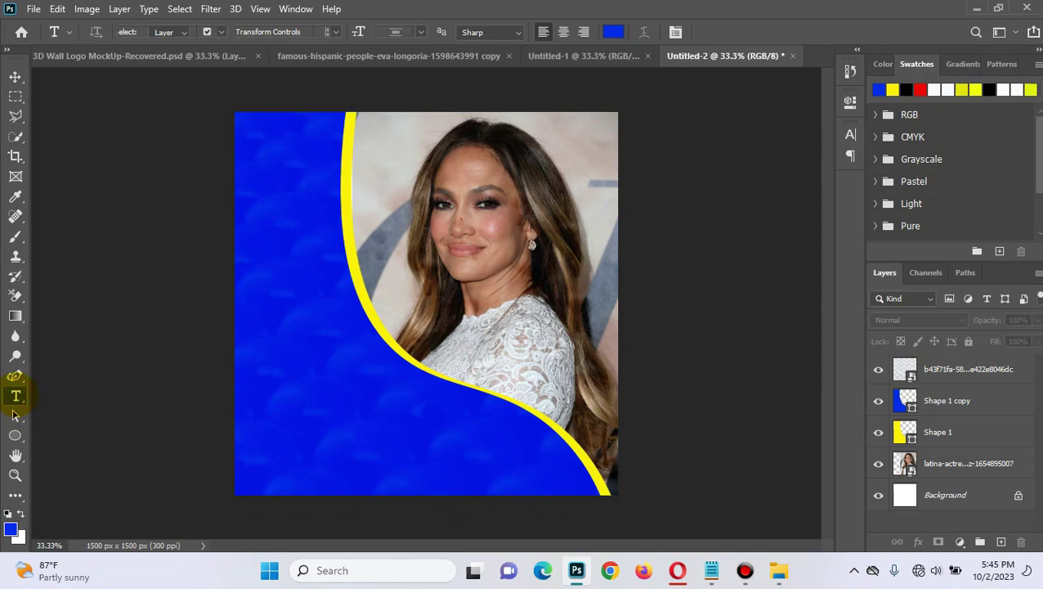
pyautogui.click(286, 405)
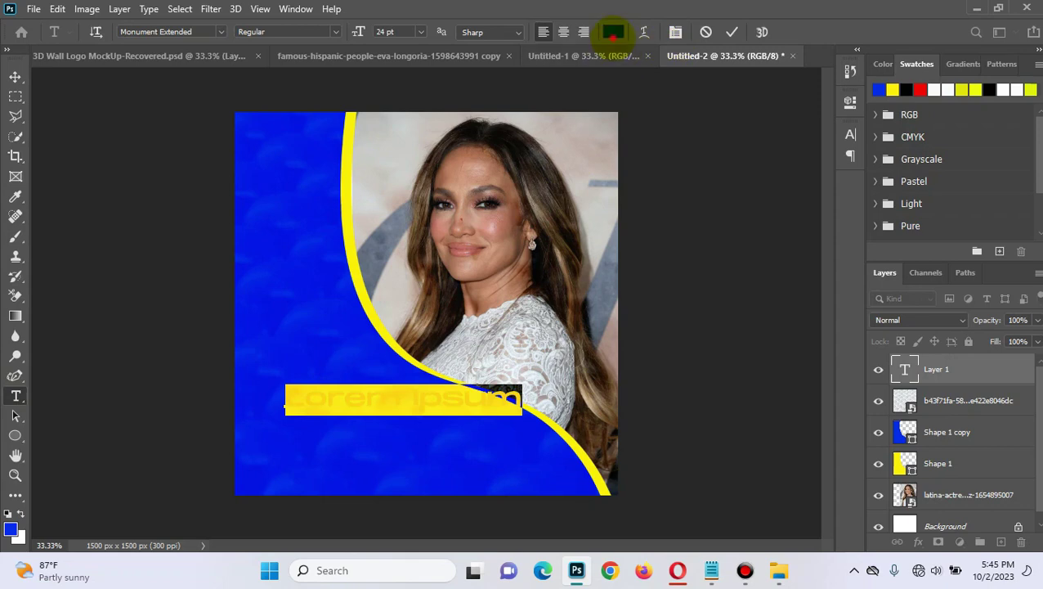
pyautogui.click(613, 32)
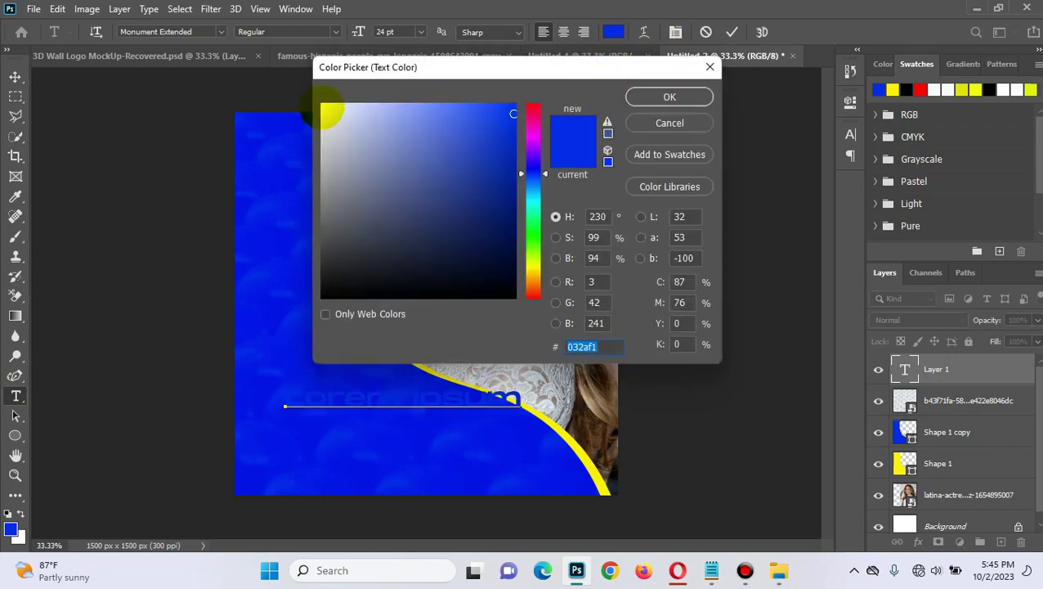
pyautogui.click(321, 106)
pyautogui.click(669, 96)
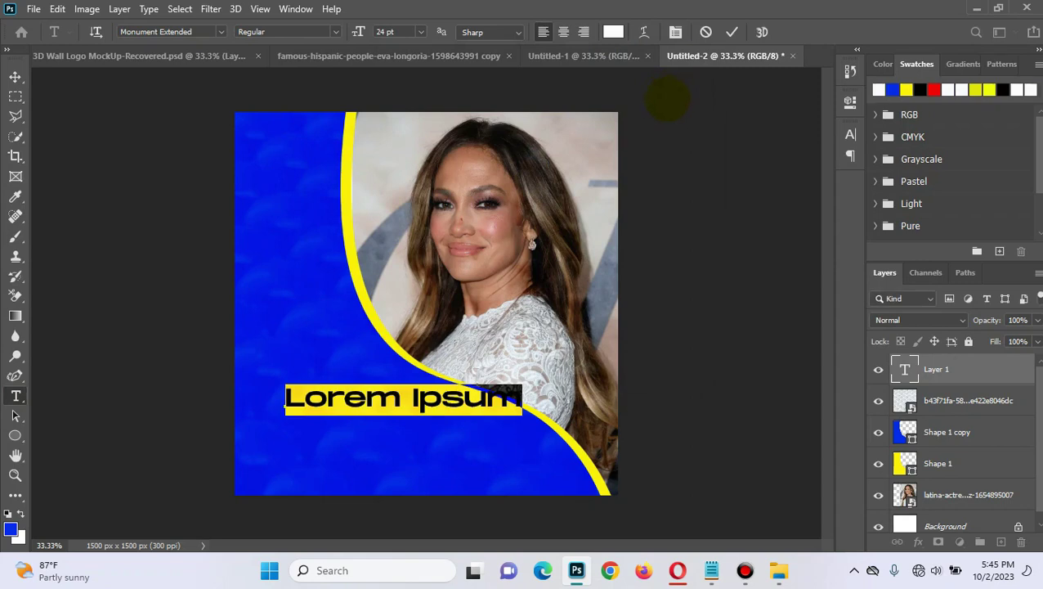
pyautogui.write('Happy')
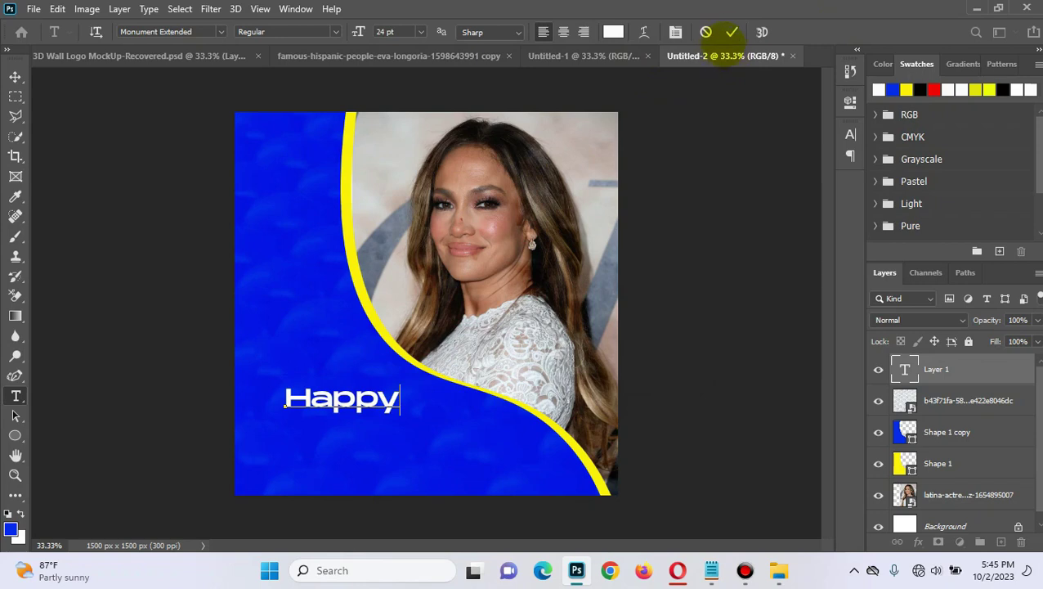
pyautogui.click(730, 32)
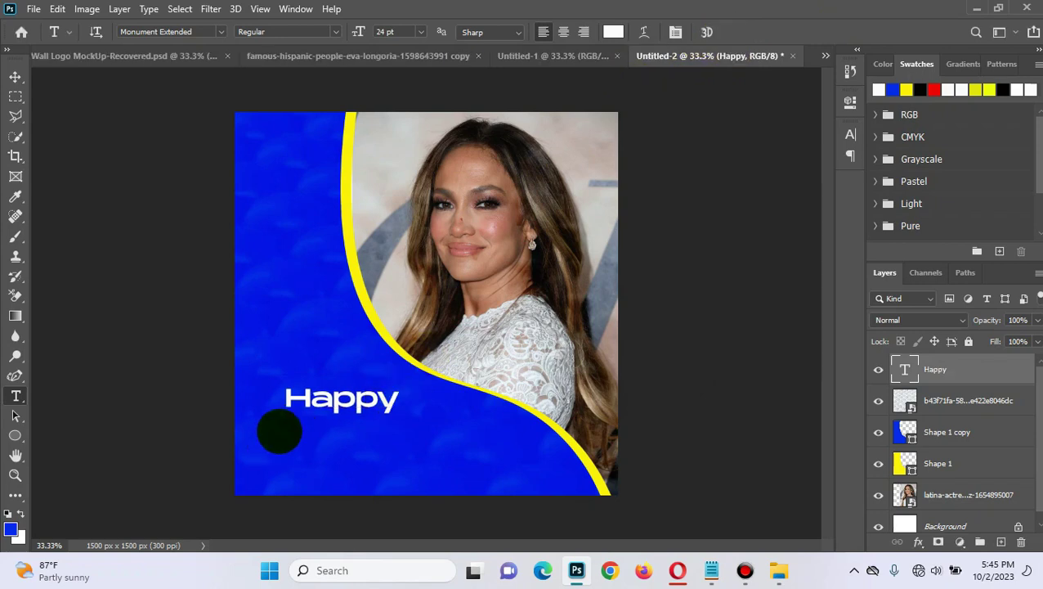
# Step: Add 'BIRTHDAY' in yellow (f1fa04) on a new text line below Happy
pyautogui.click(284, 429)
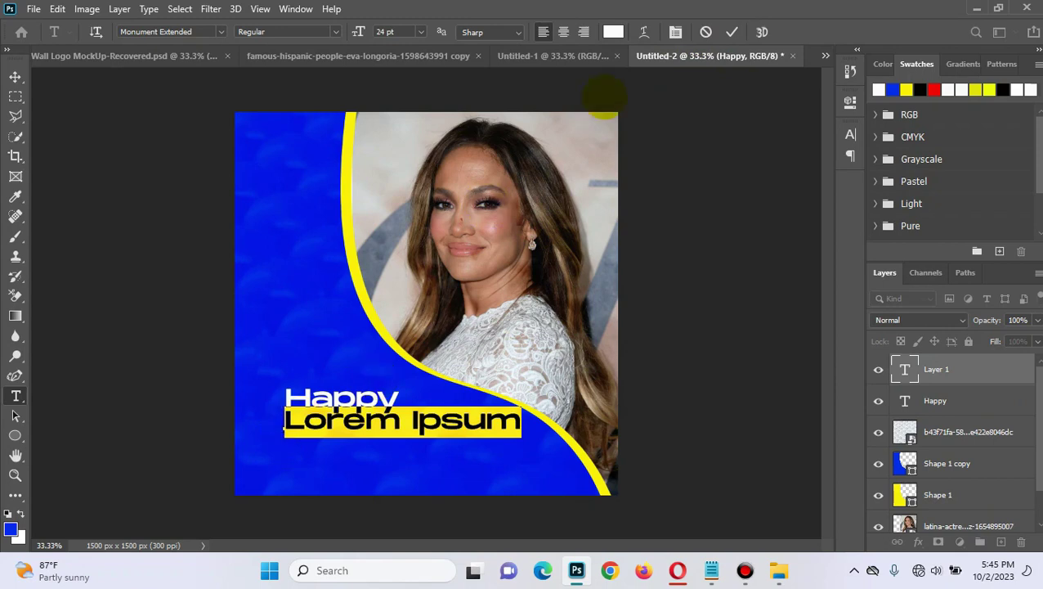
pyautogui.click(614, 32)
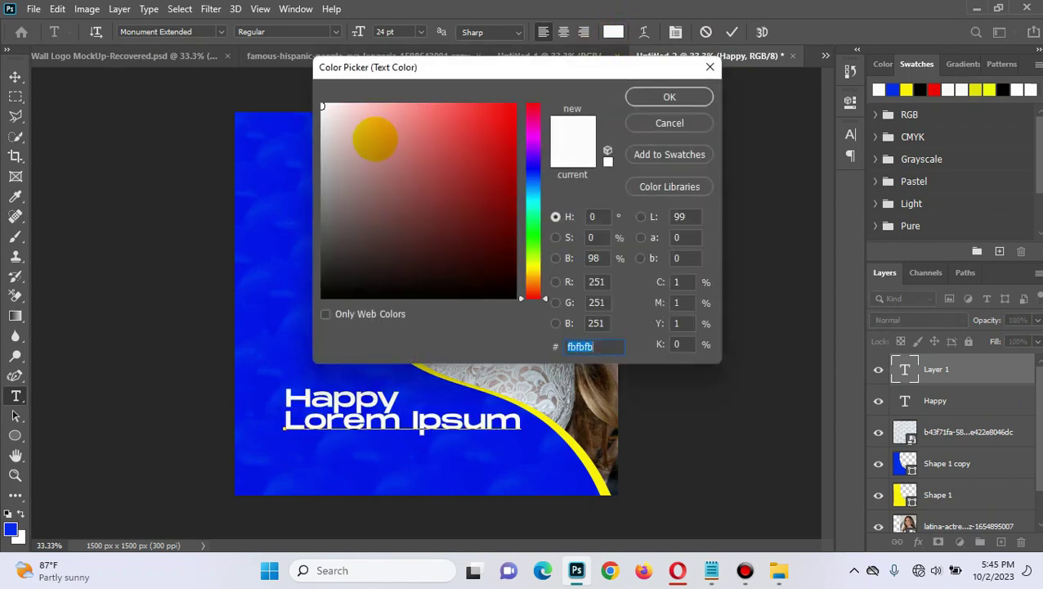
pyautogui.click(532, 264)
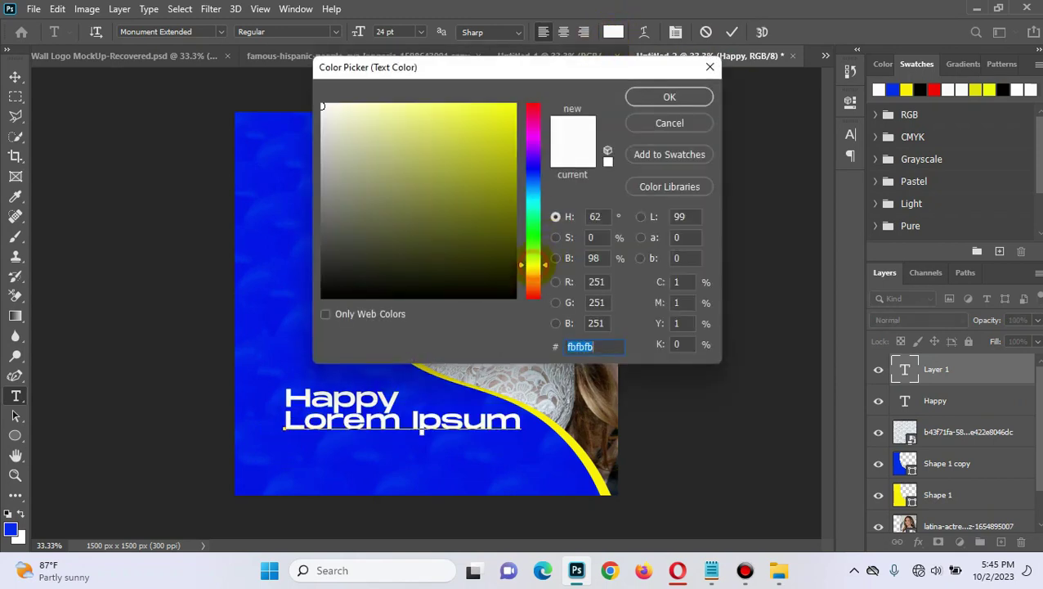
pyautogui.click(513, 107)
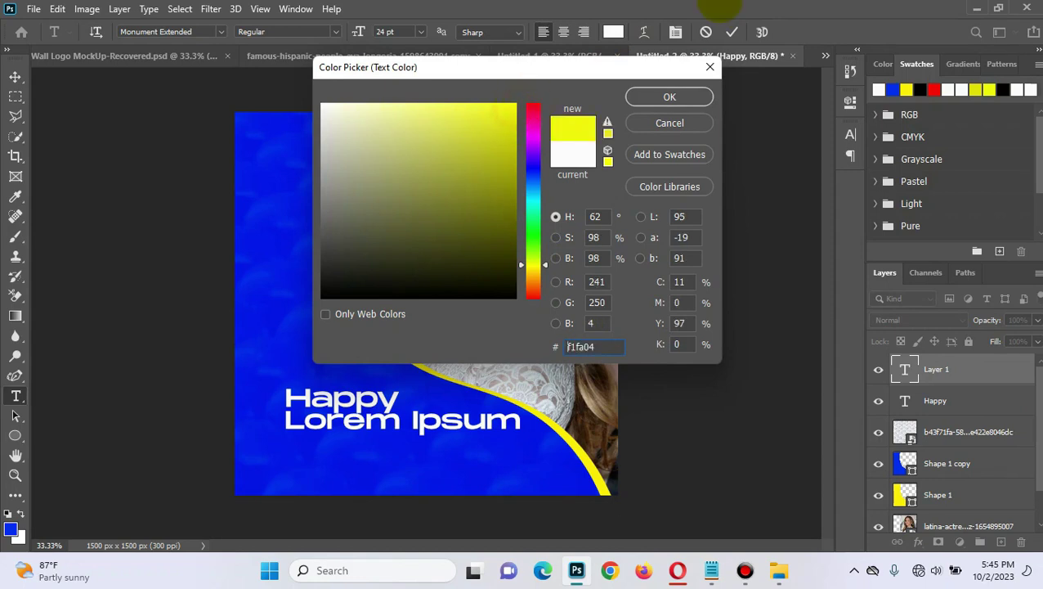
pyautogui.click(671, 98)
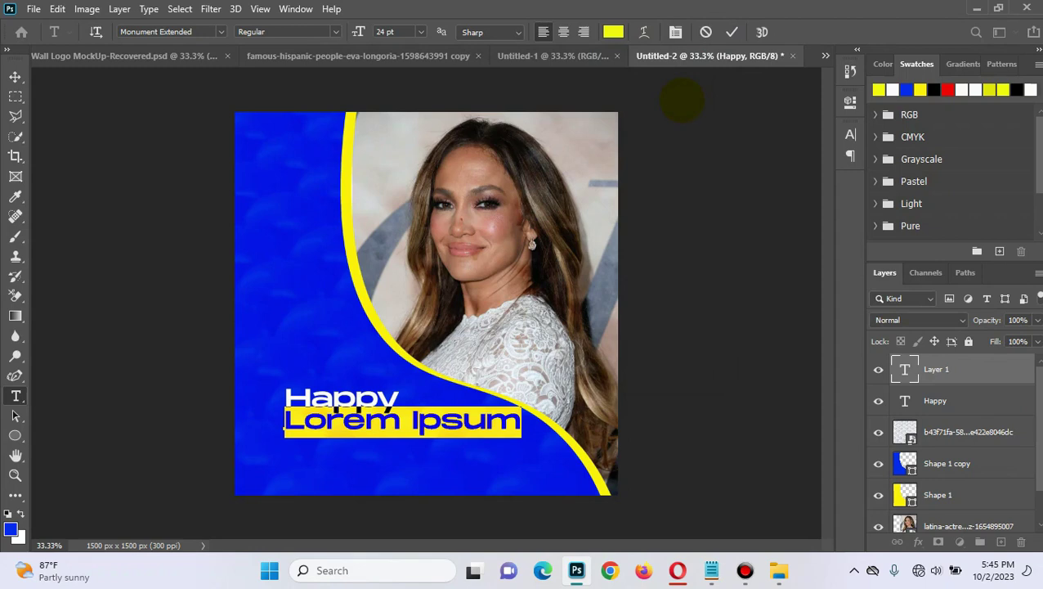
pyautogui.write('BB')
pyautogui.press('BackSpace')
pyautogui.write('IRTHD')
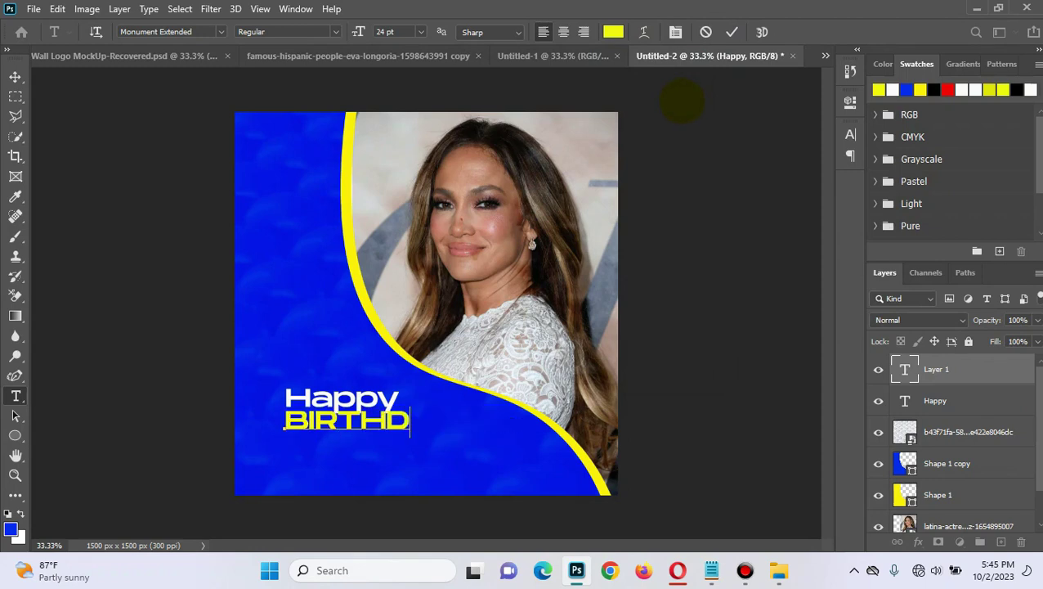
pyautogui.write('AY')
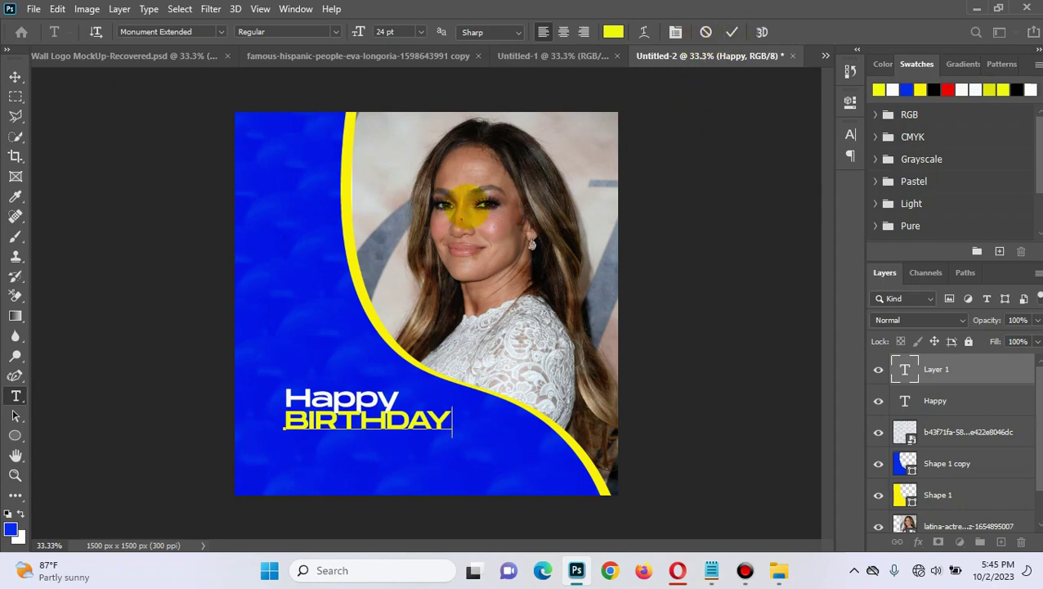
pyautogui.click(731, 31)
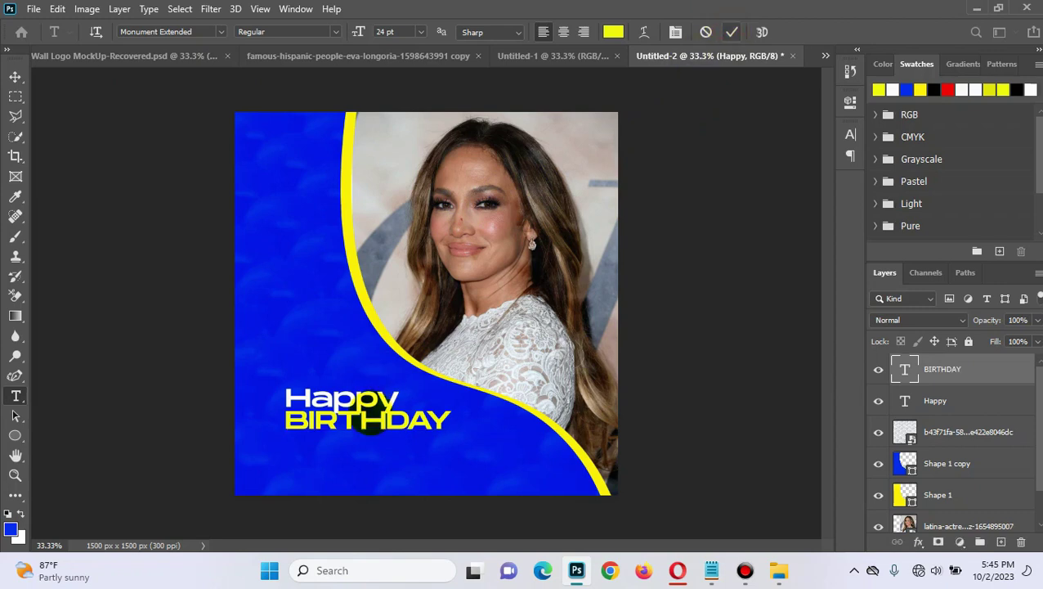
# Step: Start a new text line under BIRTHDAY and type the celebrant's name
pyautogui.click(288, 448)
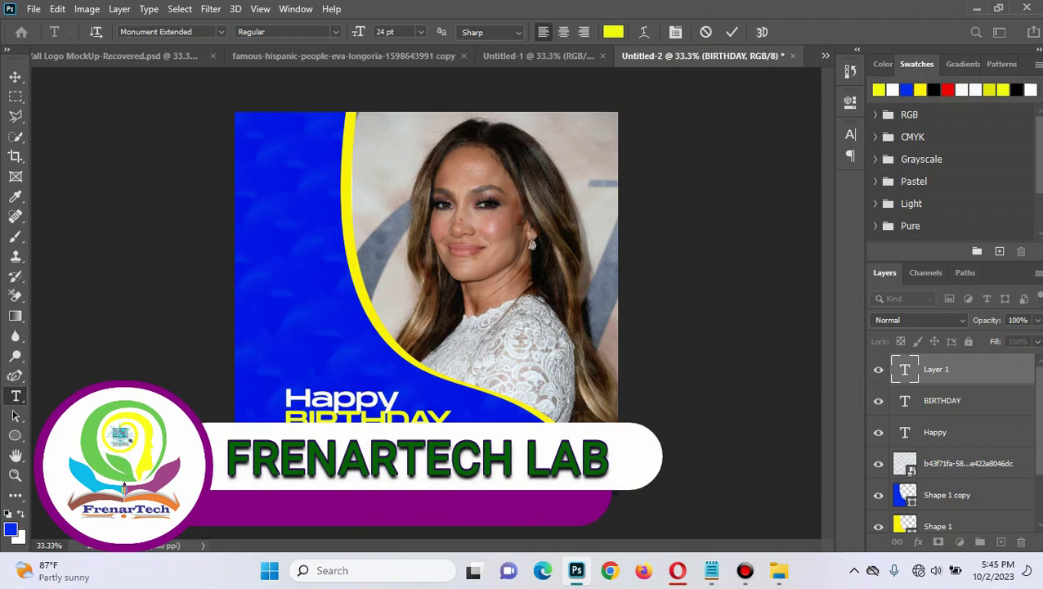
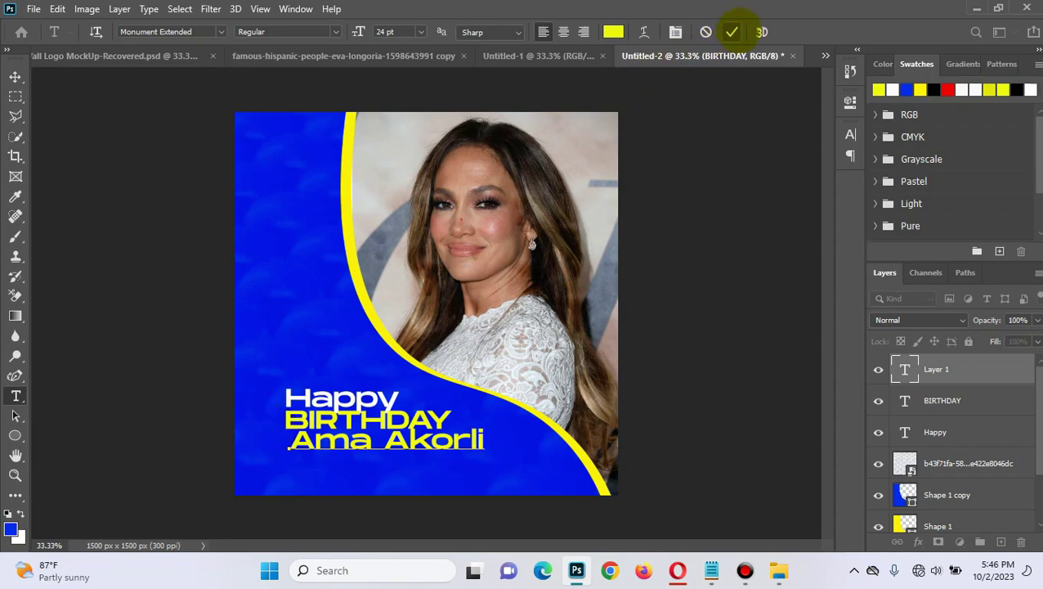
pyautogui.press('ctrl')
# Step: Recolour the name text white and commit the edit
pyautogui.click(613, 31)
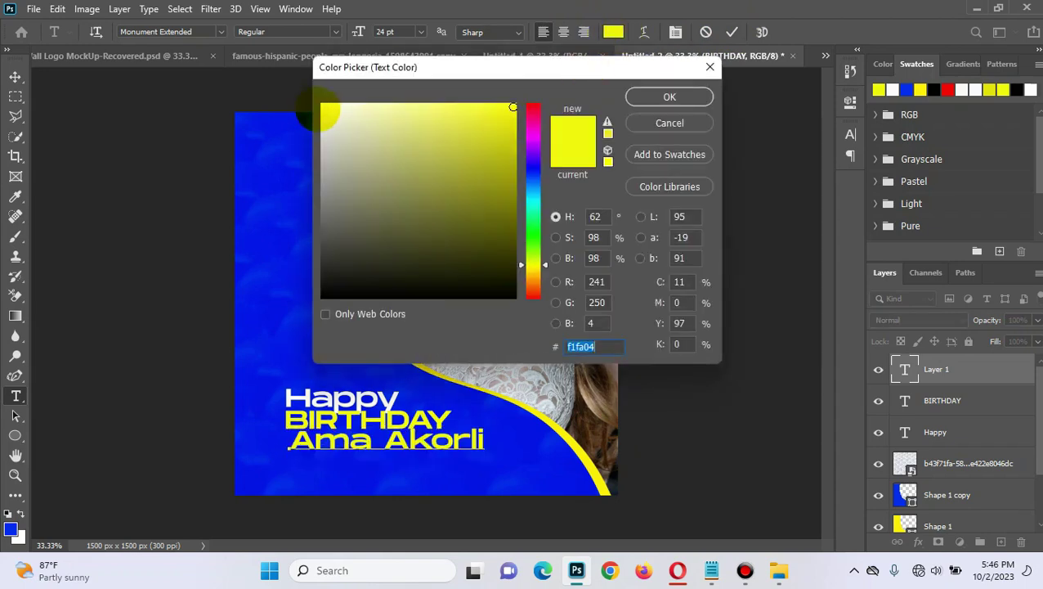
pyautogui.click(325, 107)
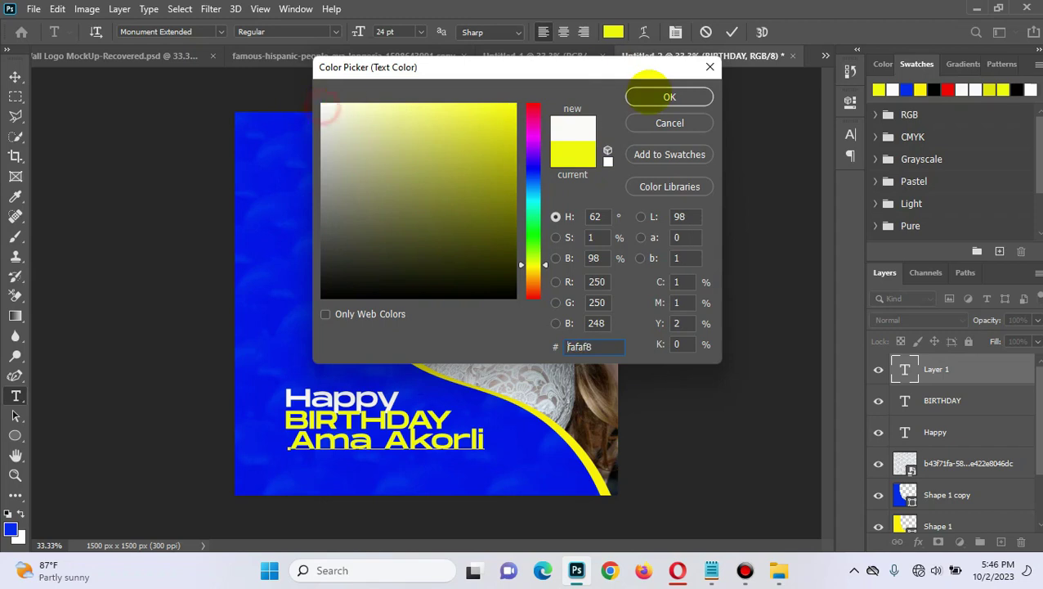
pyautogui.click(670, 96)
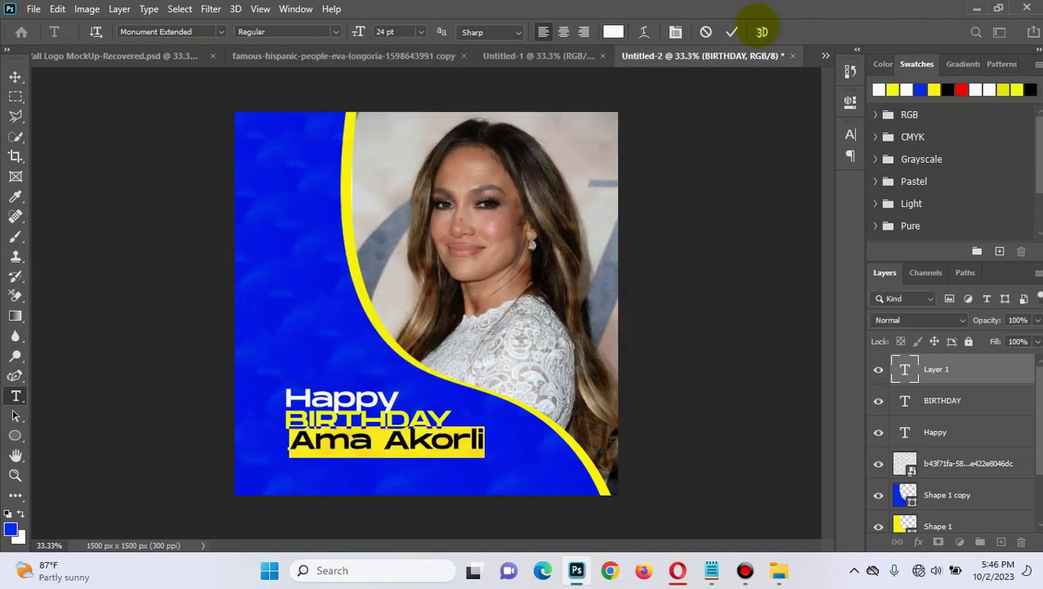
pyautogui.click(732, 31)
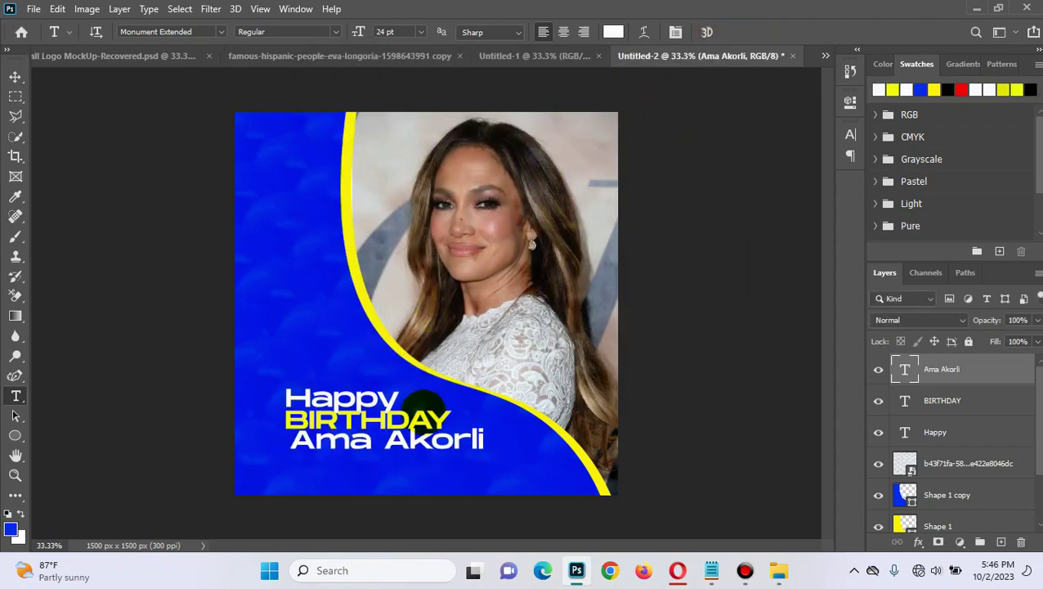
pyautogui.click(15, 76)
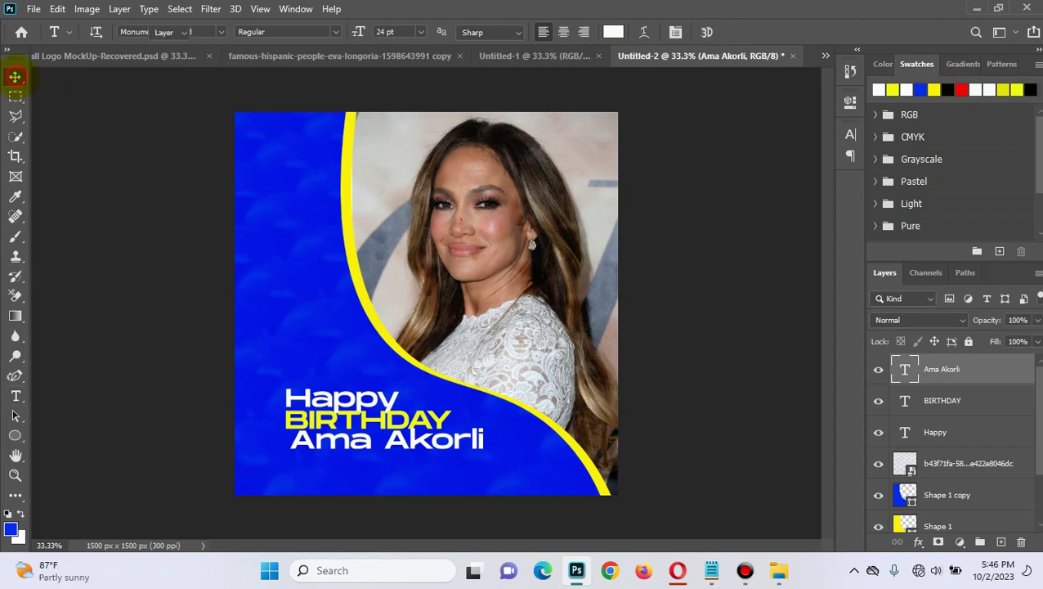
# Step: Nudge the name line down and slightly left, then select the BIRTHDAY layer
pyautogui.moveTo(358, 449)
pyautogui.mouseDown()
pyautogui.moveTo(372, 451)
pyautogui.moveTo(350, 450)
pyautogui.moveTo(348, 460)
pyautogui.mouseUp()
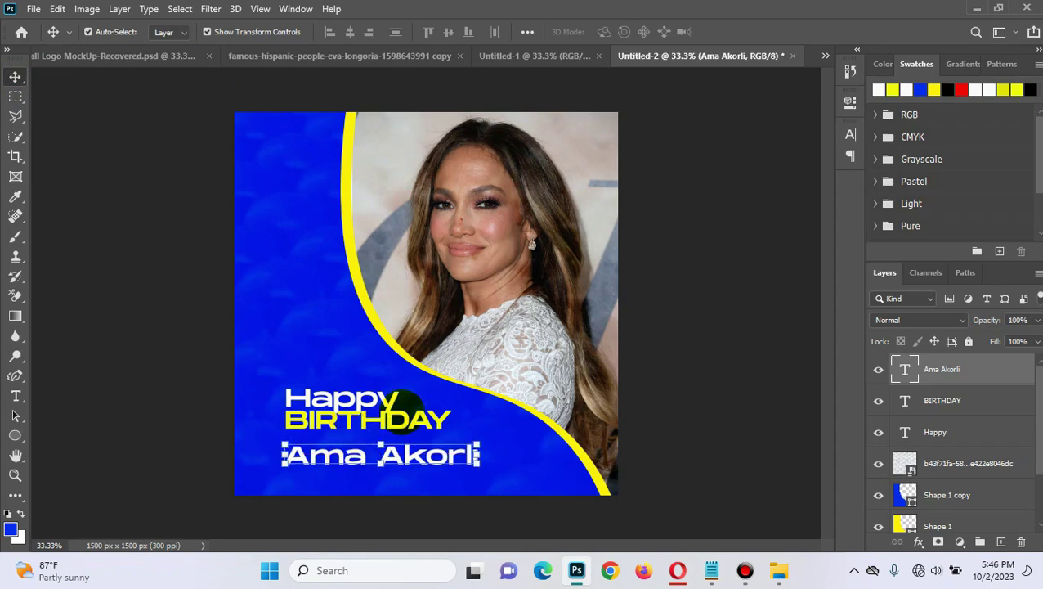
pyautogui.click(404, 425)
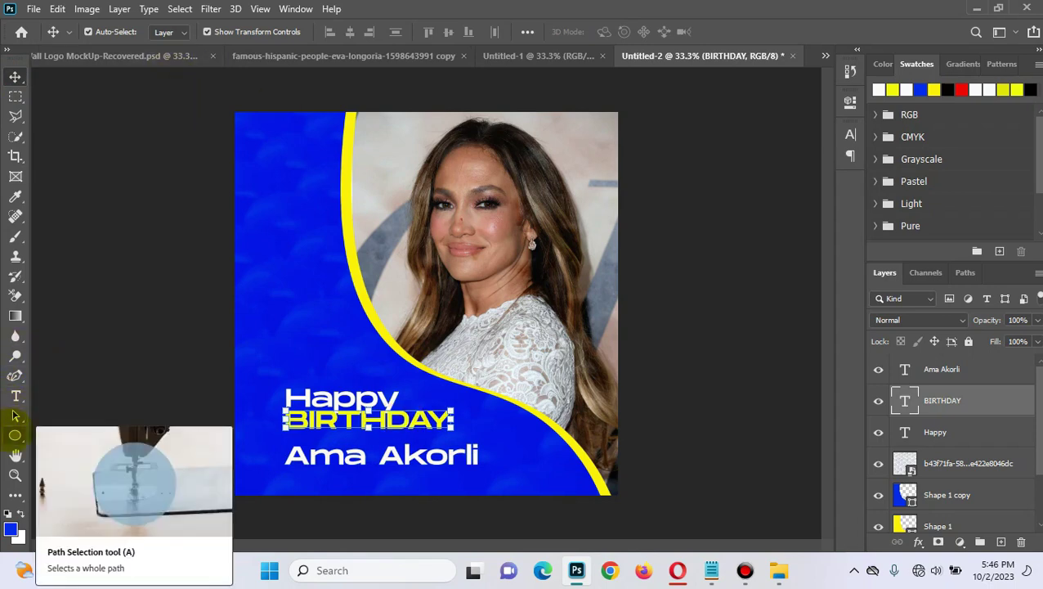
pyautogui.click(15, 398)
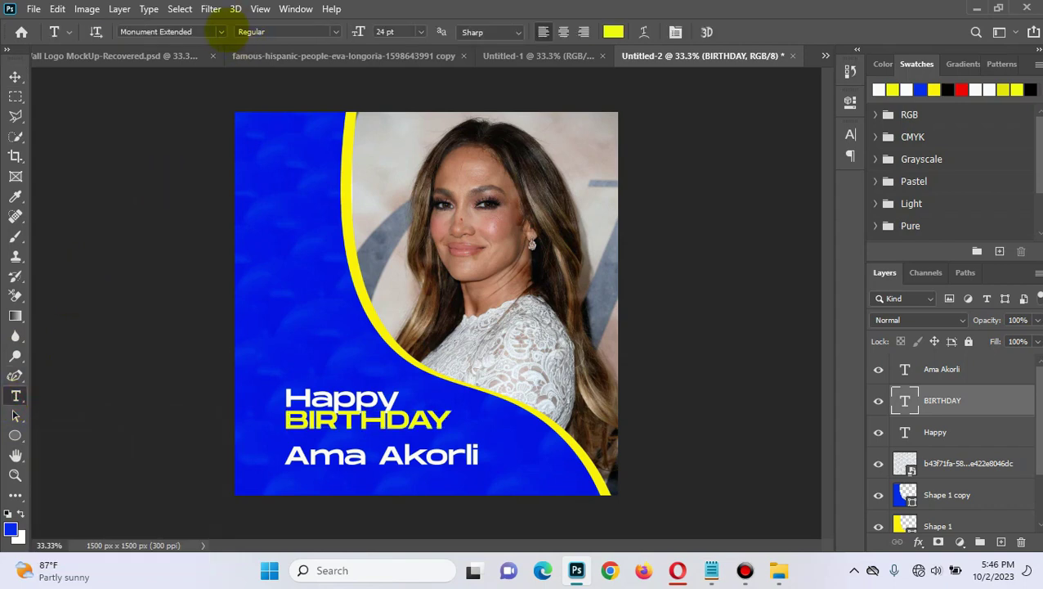
# Step: Change the BIRTHDAY font to Molot, after briefly trying Goudy Stout
pyautogui.click(220, 29)
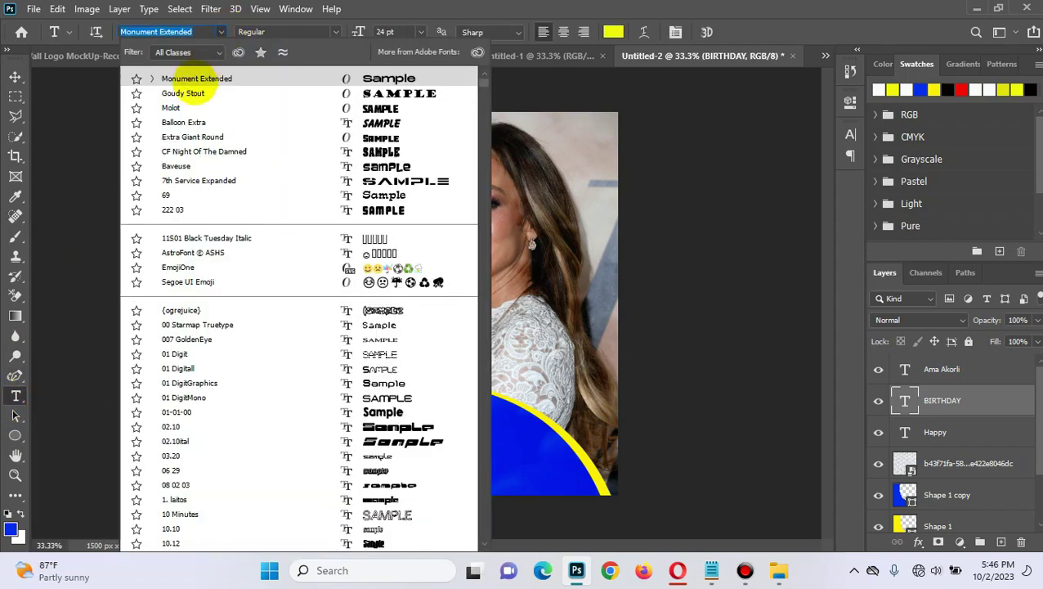
pyautogui.click(195, 94)
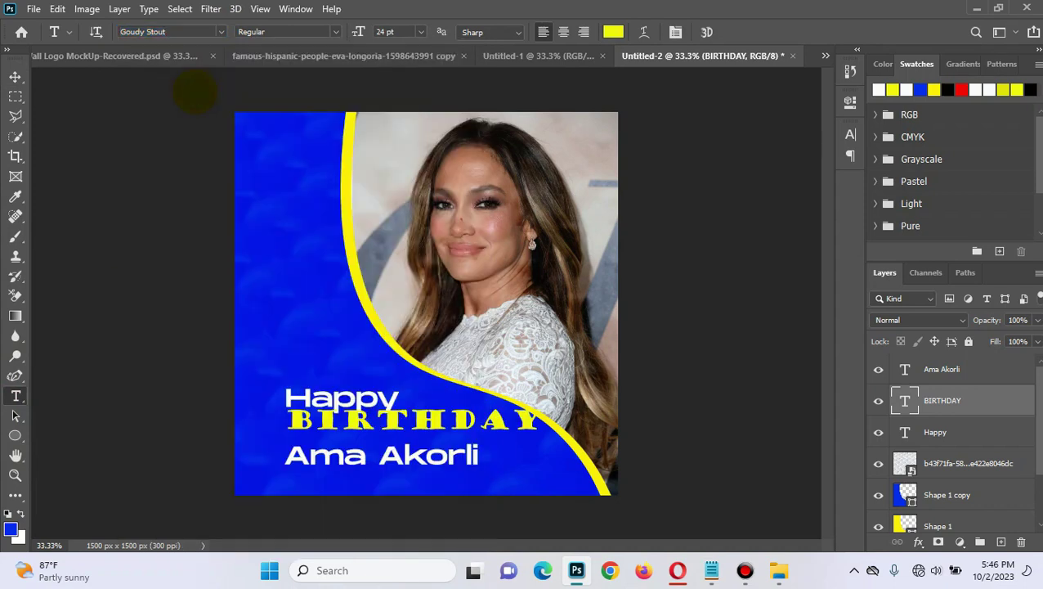
pyautogui.click(220, 32)
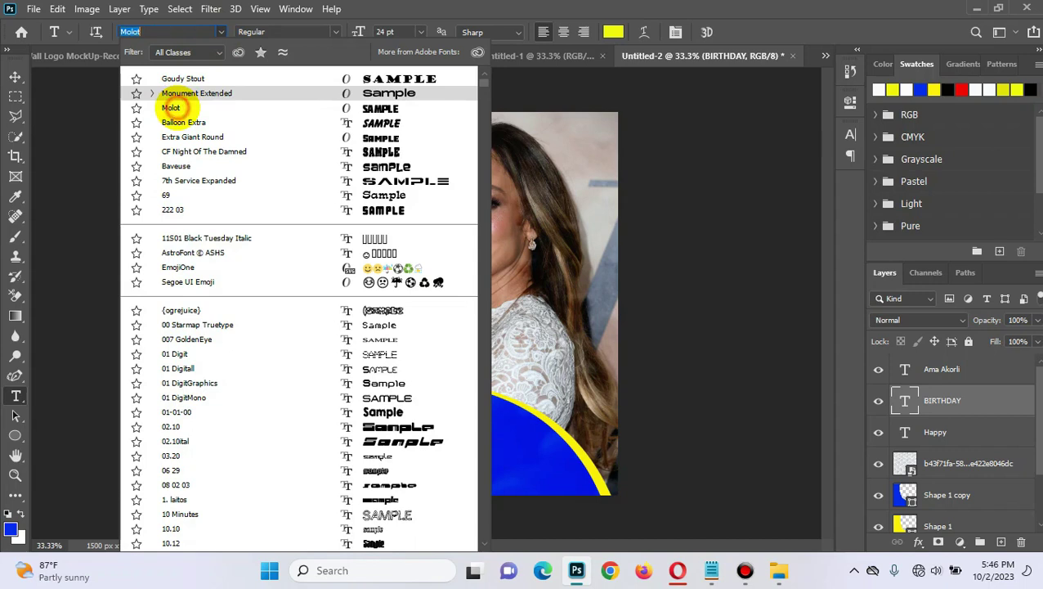
pyautogui.click(173, 107)
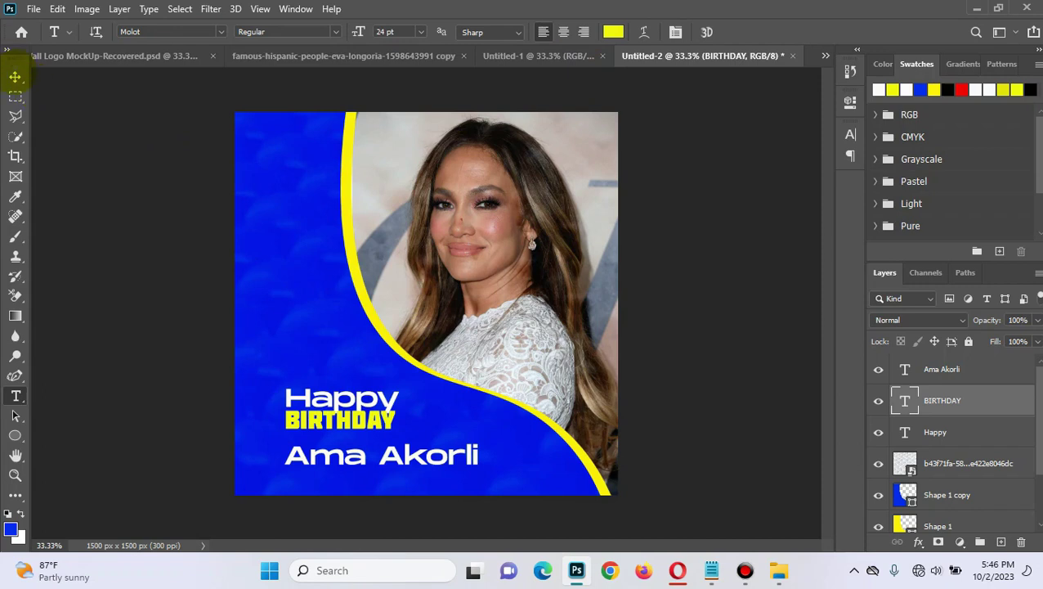
pyautogui.click(14, 76)
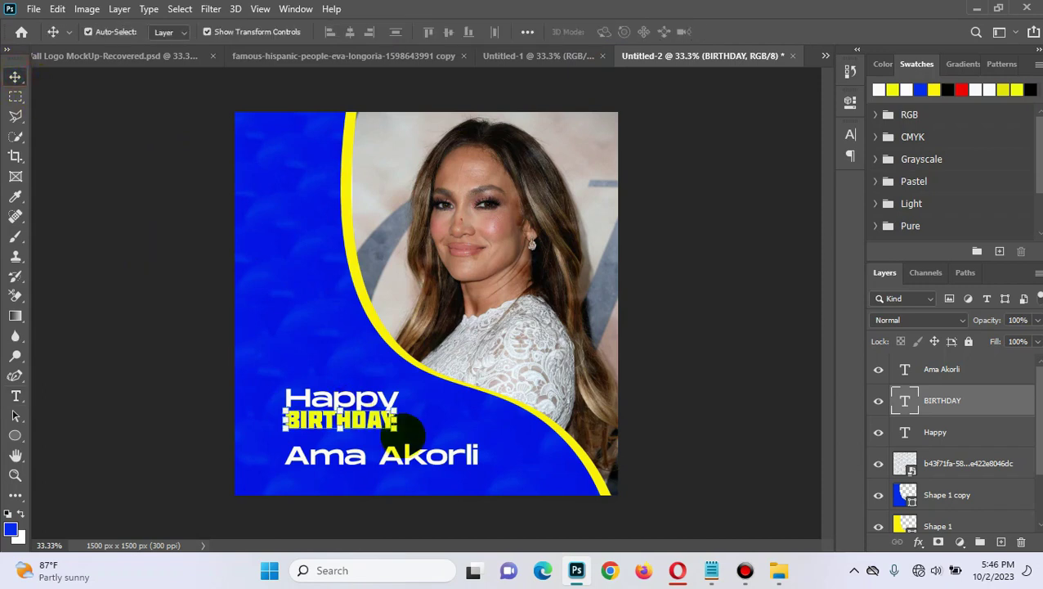
# Step: Scale BIRTHDAY up to about 184%
pyautogui.moveTo(396, 429); pyautogui.dragTo(495, 426)
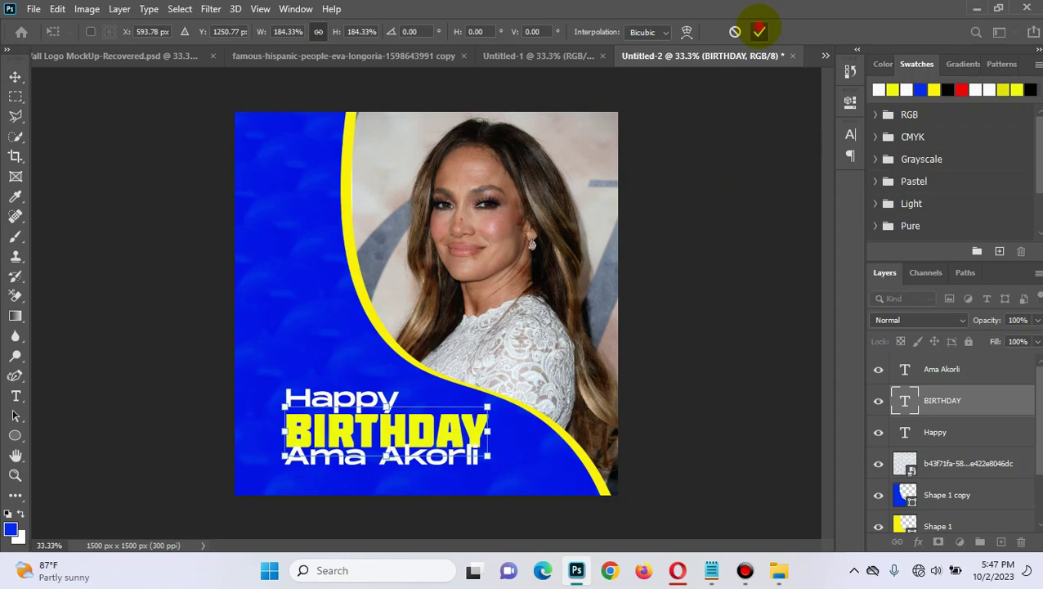
pyautogui.click(760, 31)
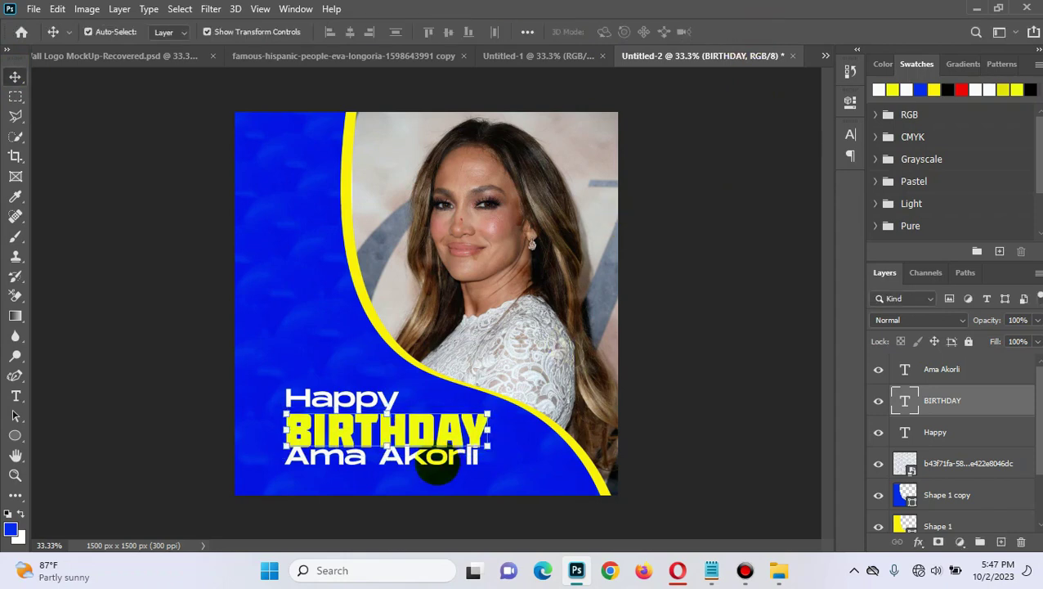
pyautogui.click(799, 242)
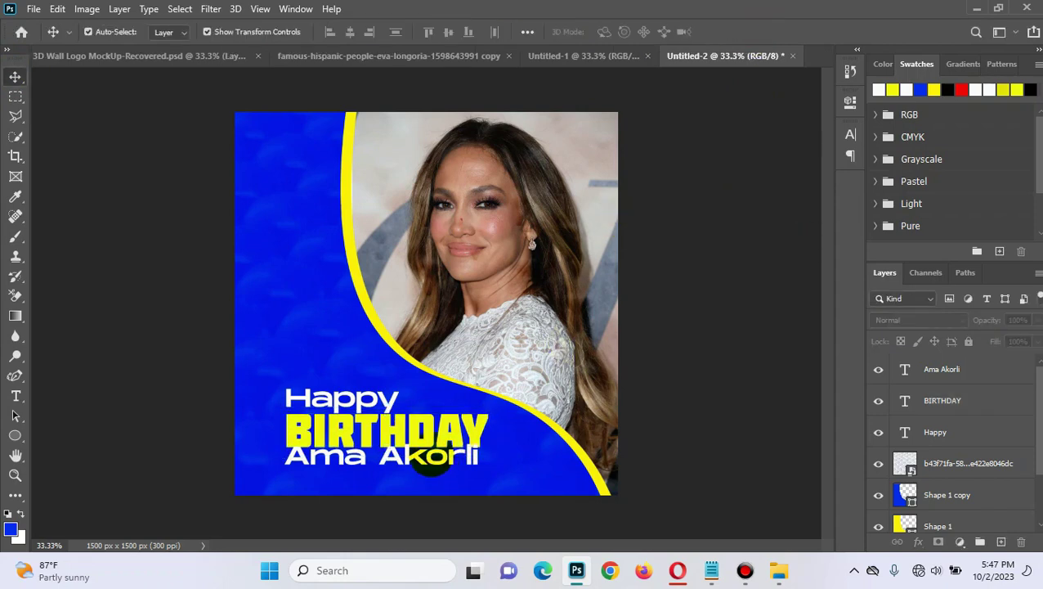
# Step: Scale the name line beneath BIRTHDAY down to about 76%
pyautogui.click(431, 460)
pyautogui.moveTo(480, 469); pyautogui.dragTo(383, 456)
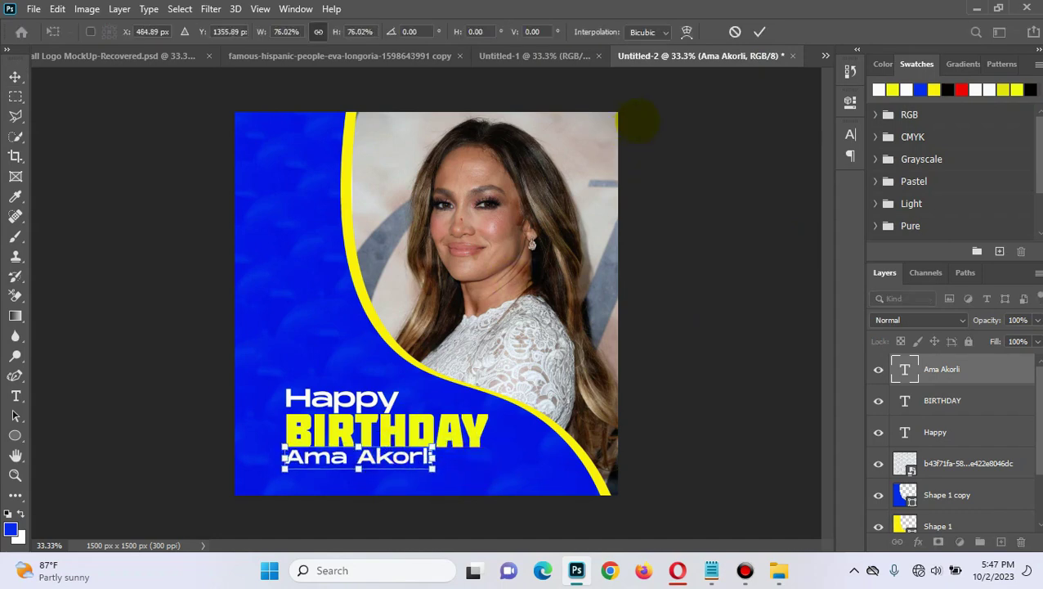
pyautogui.click(760, 31)
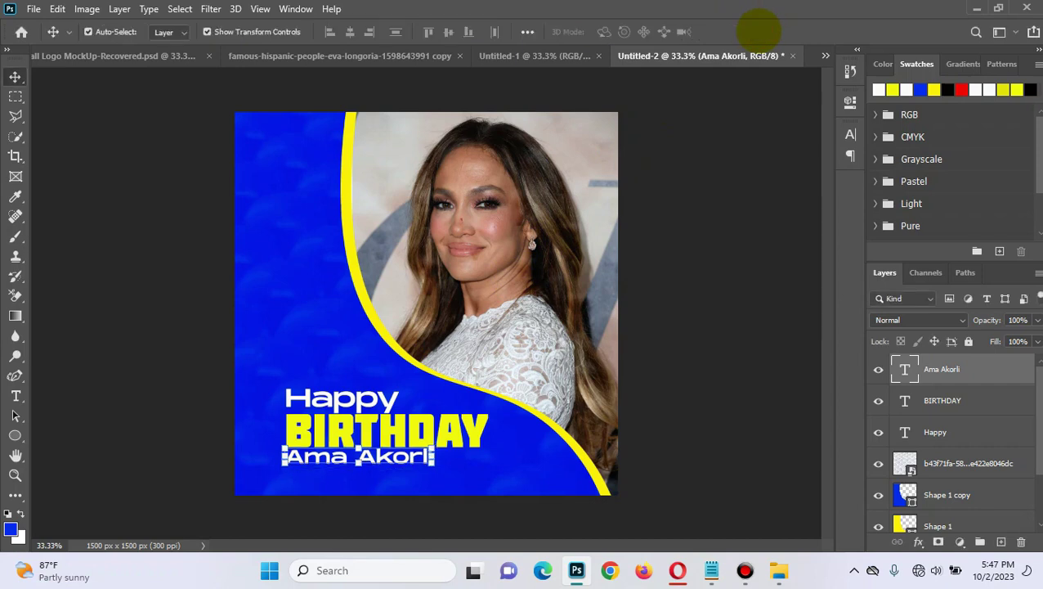
pyautogui.click(698, 353)
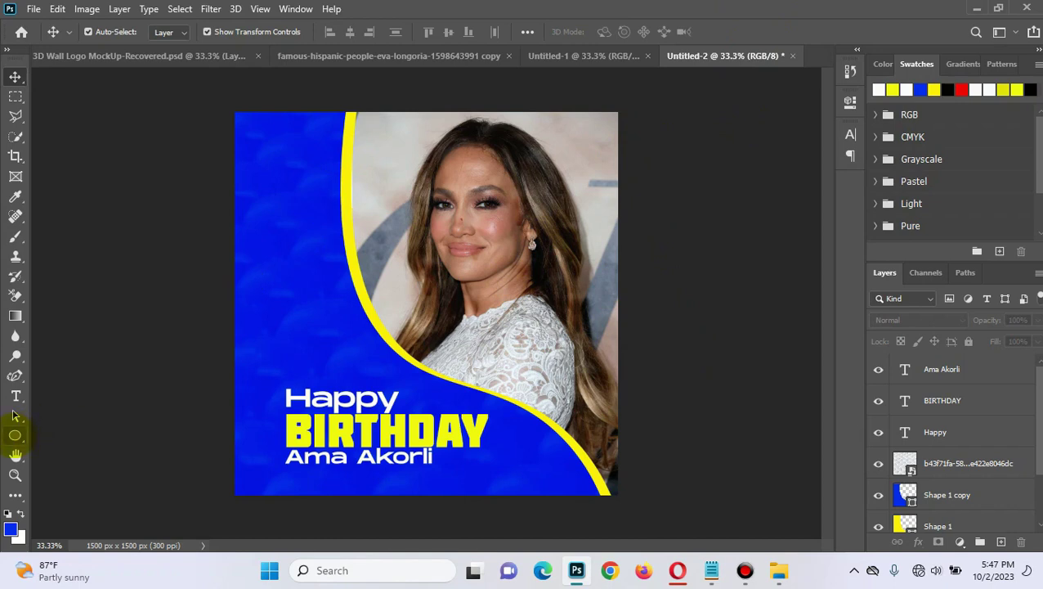
# Step: Draw a 177 px yellow circle and position it on the yellow stripe's edge
pyautogui.click(15, 435)
pyautogui.moveTo(271, 270); pyautogui.dragTo(313, 317)
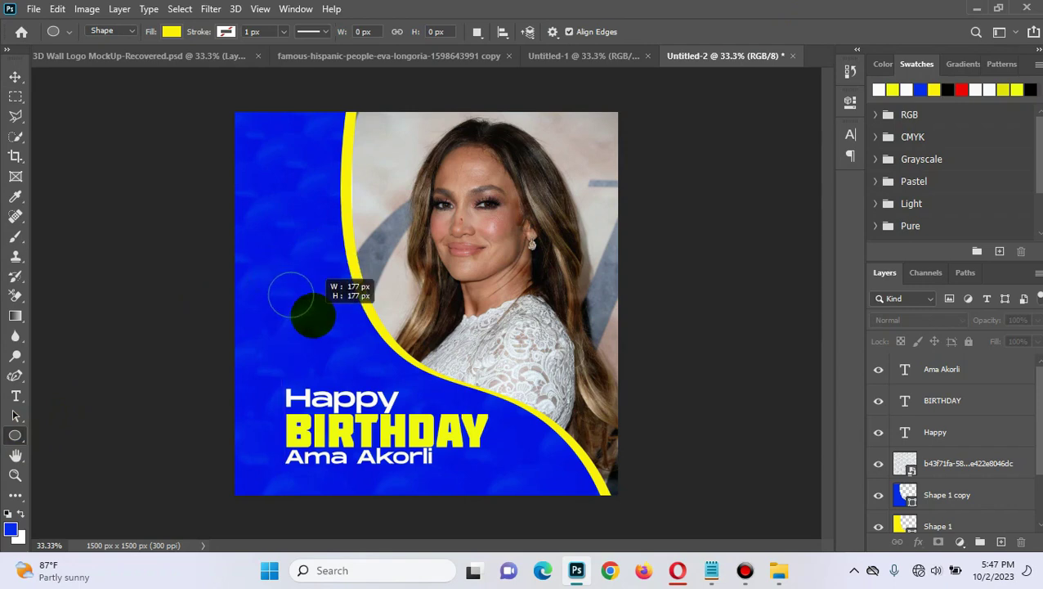
pyautogui.moveTo(312, 316); pyautogui.dragTo(312, 314)
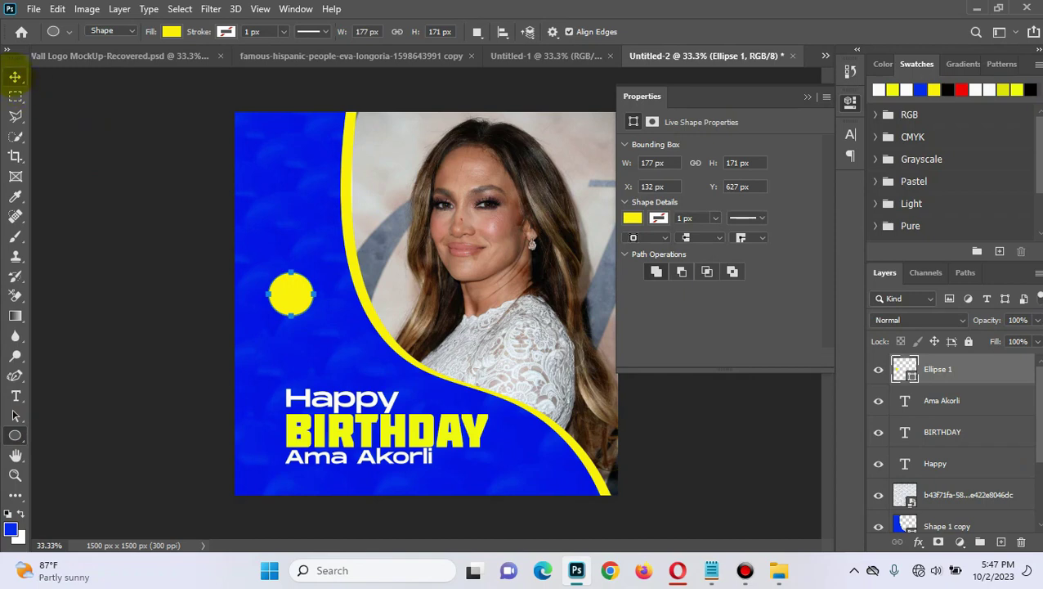
pyautogui.click(15, 76)
pyautogui.moveTo(292, 296); pyautogui.dragTo(343, 211)
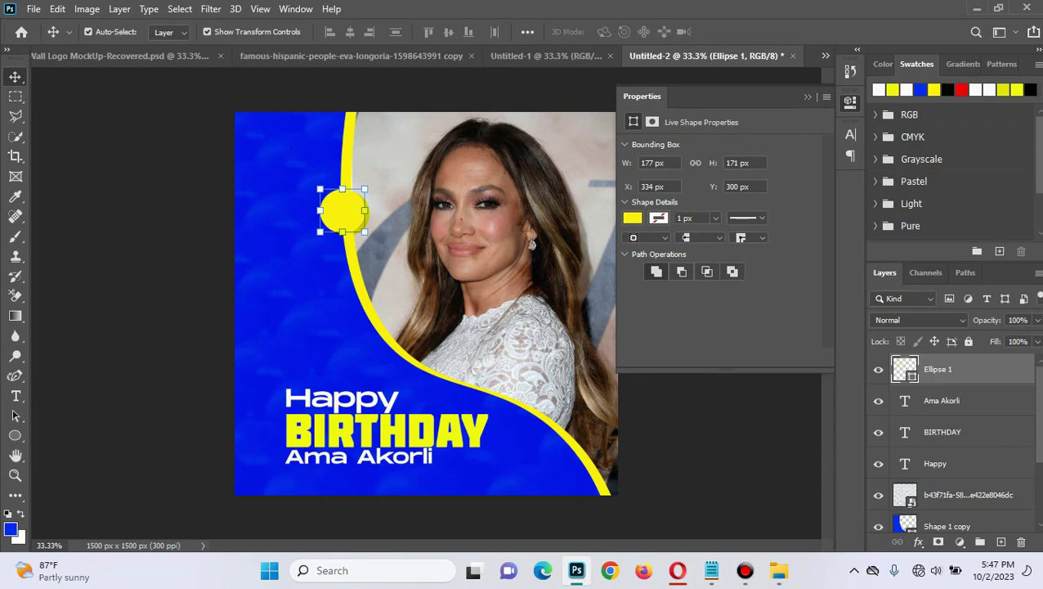
# Step: Duplicate the circle as a blue Ellipse 1 copy and add a layer mask to it
pyautogui.press('ctrl')
pyautogui.hotkey('ctrl', 'j')
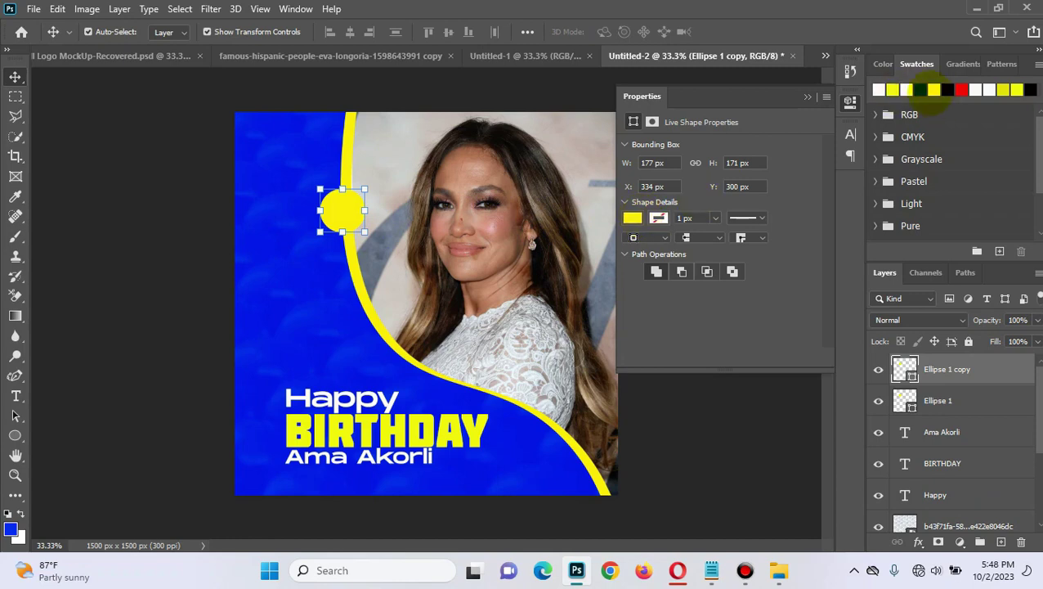
pyautogui.click(924, 88)
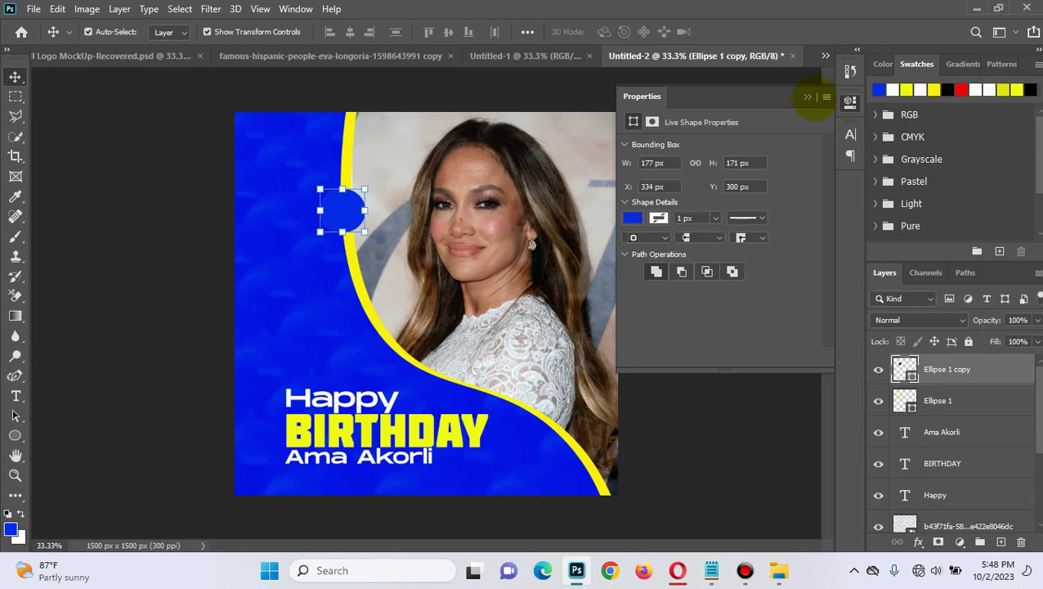
pyautogui.click(808, 97)
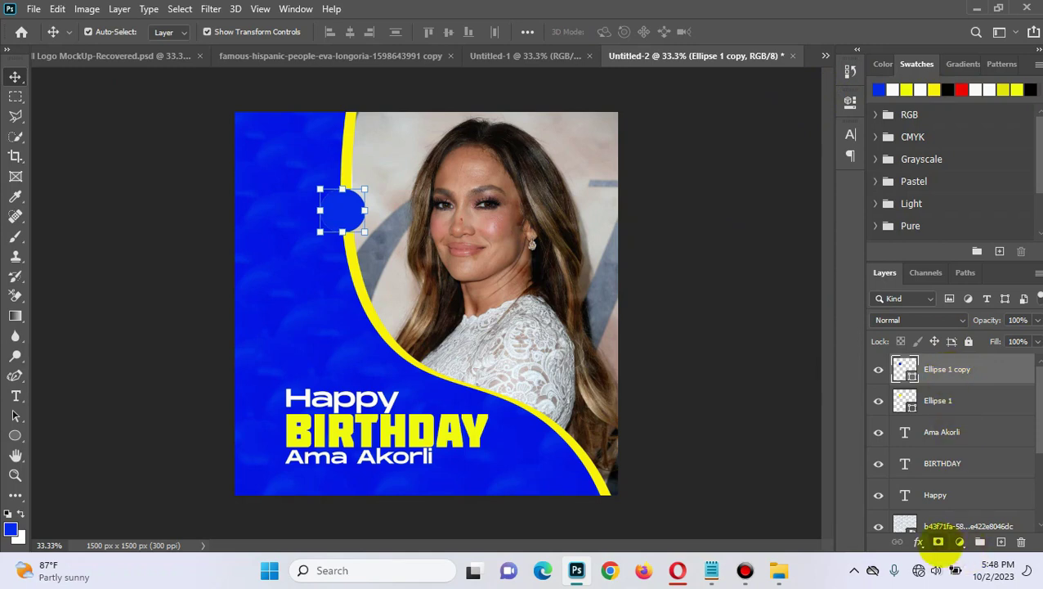
pyautogui.click(938, 543)
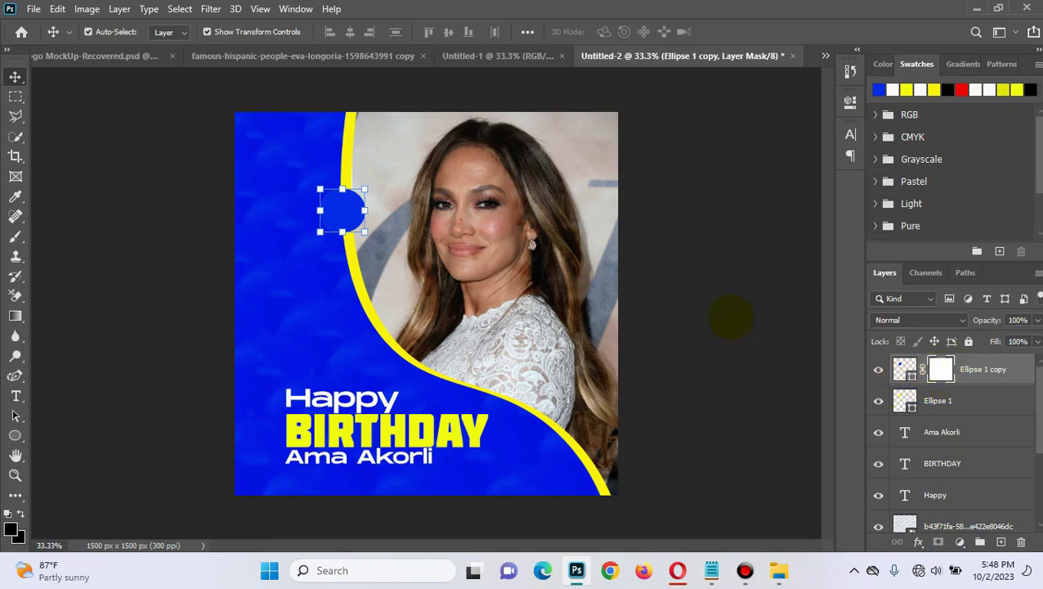
# Step: Fill the blue copy's mask with black over the circle's left half, leaving a two-tone badge
pyautogui.click(15, 96)
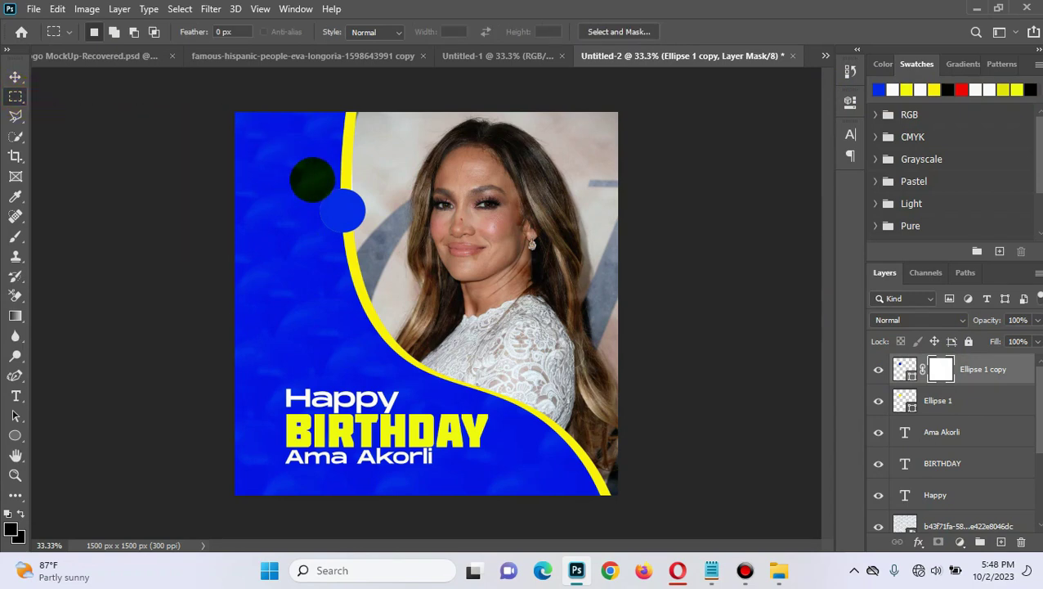
pyautogui.moveTo(314, 179); pyautogui.dragTo(344, 238)
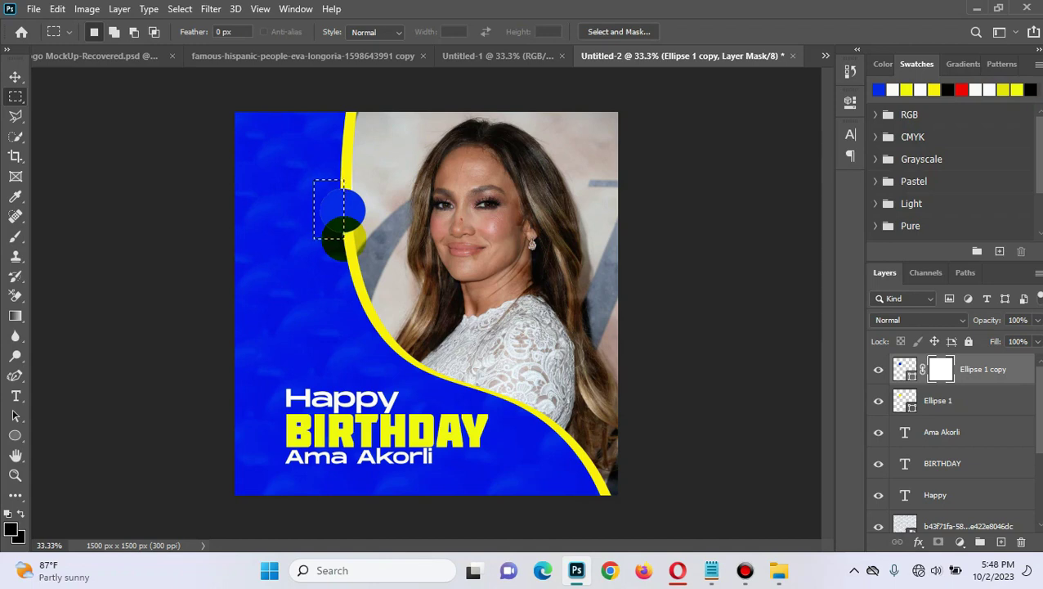
pyautogui.hotkey('alt', 'BackSpace')
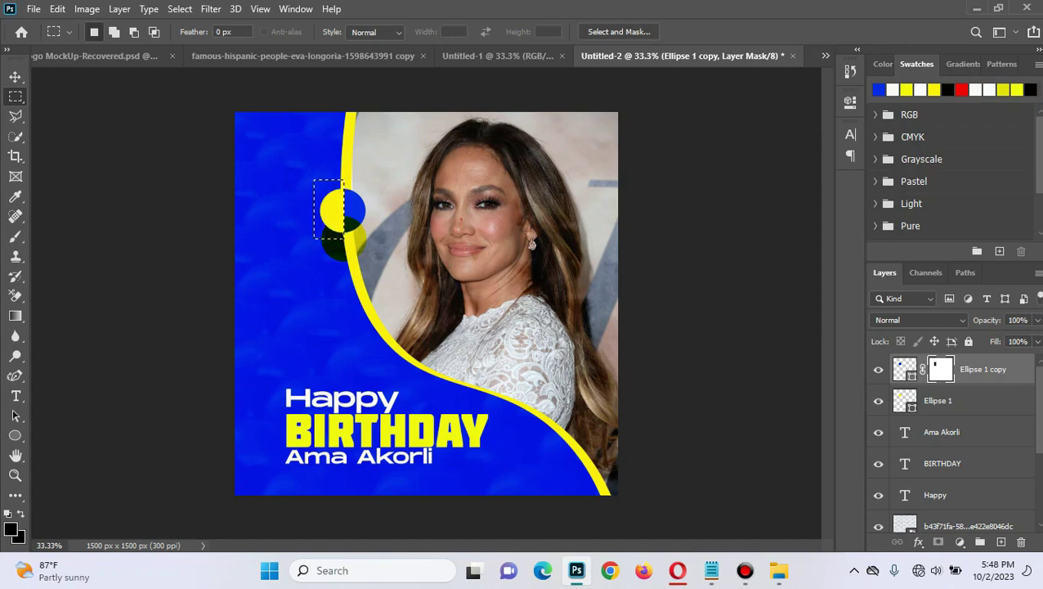
pyautogui.hotkey('ctrl', 'd')
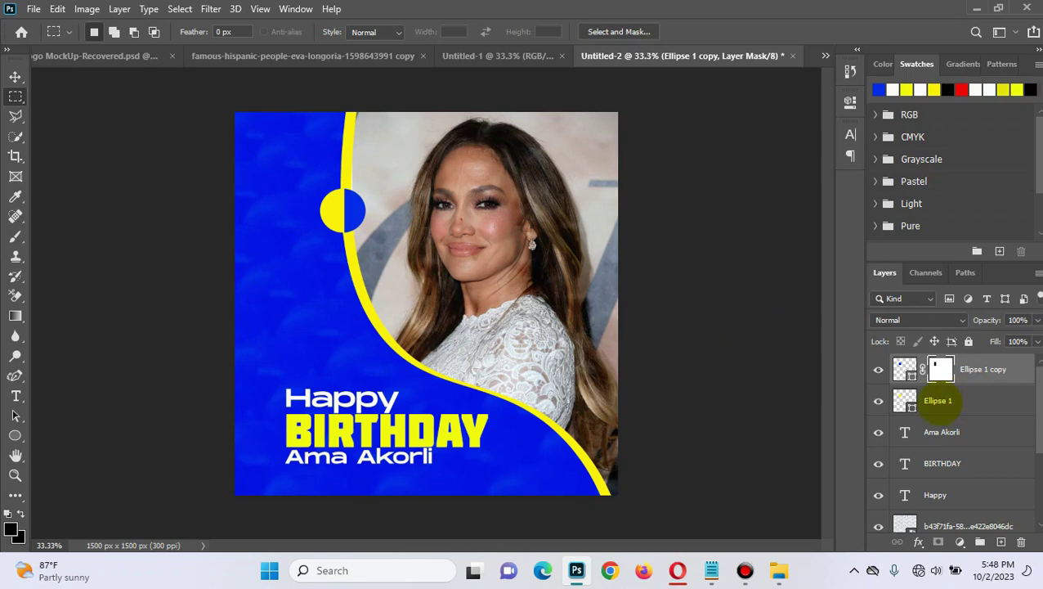
pyautogui.click(937, 400)
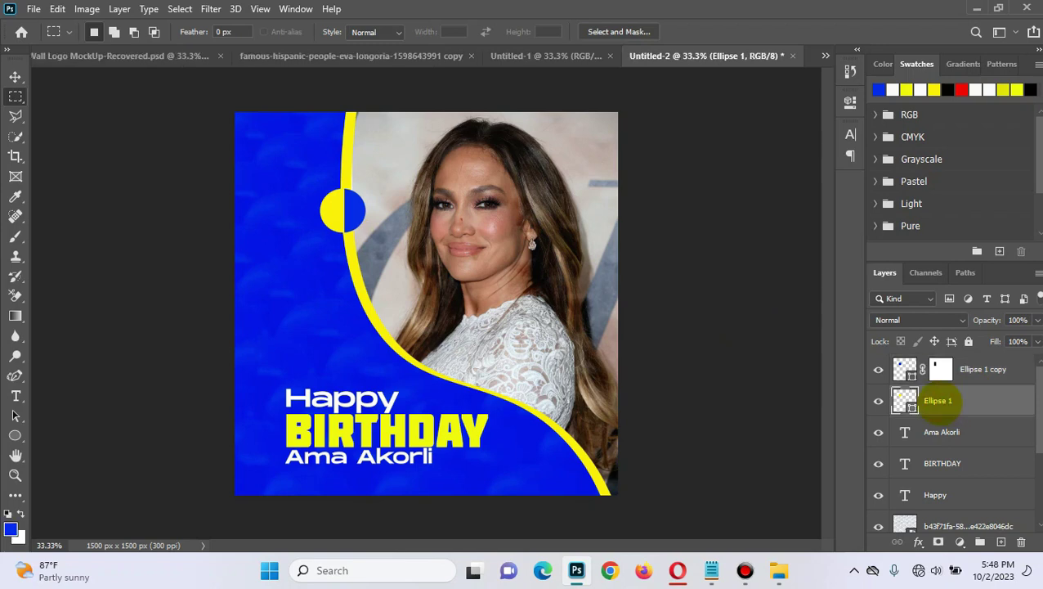
# Step: Duplicate the yellow circle and stack Ellipse 1 copy 2 above Ellipse 1 copy
pyautogui.hotkey('ctrl', 'j')
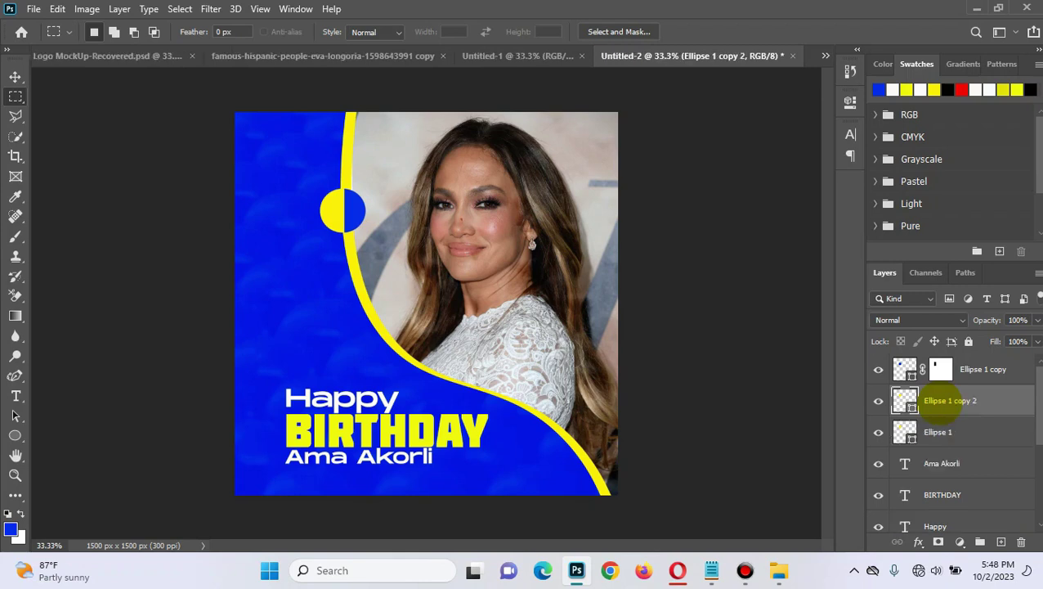
pyautogui.click(941, 400)
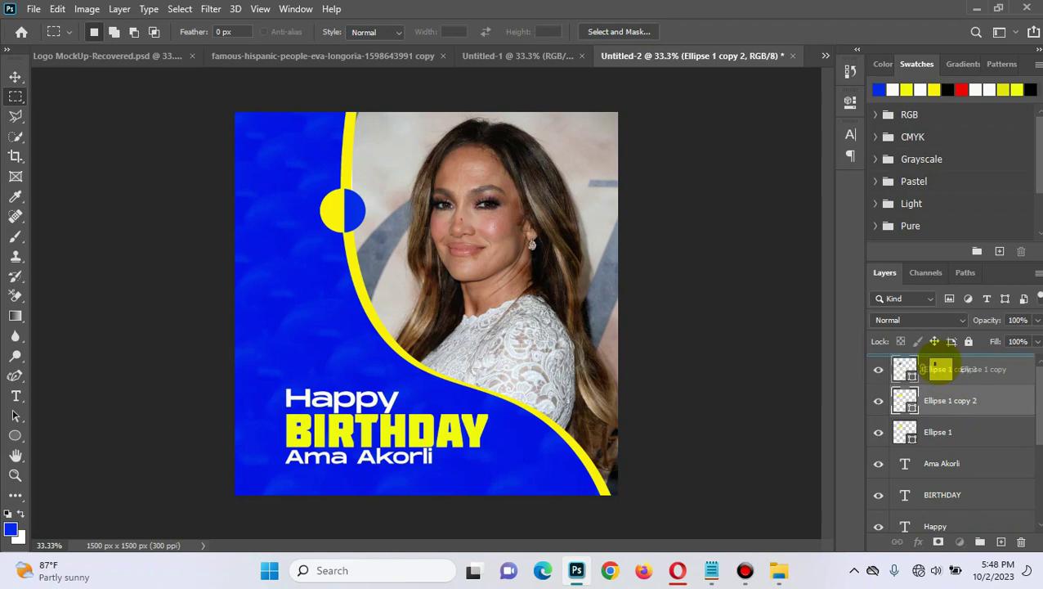
pyautogui.moveTo(938, 363); pyautogui.dragTo(937, 361)
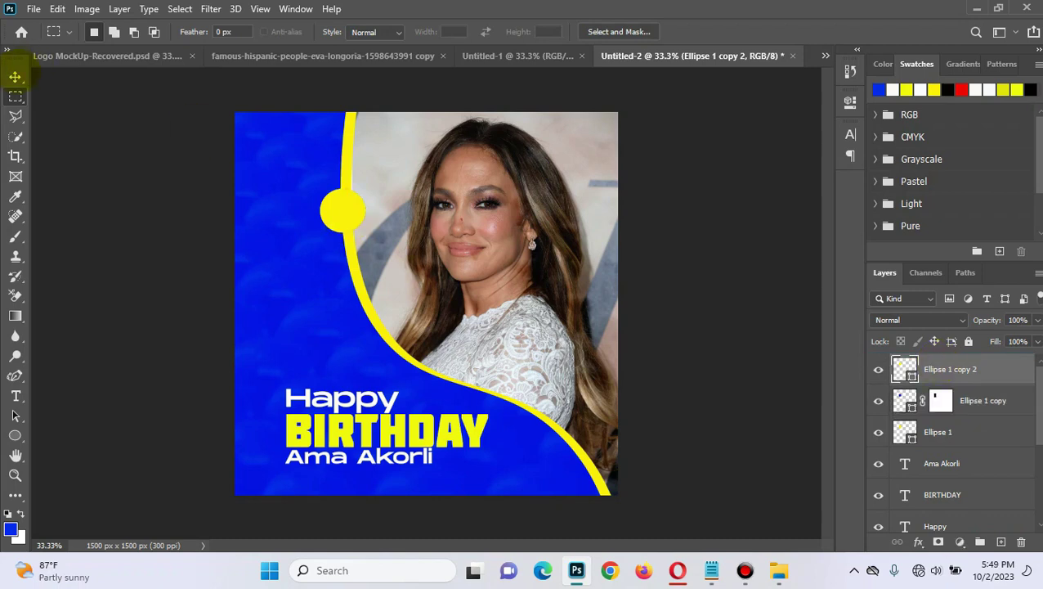
# Step: Shrink Ellipse 1 copy 2 to 84.40% and nudge it inside the two-tone circle
pyautogui.click(15, 76)
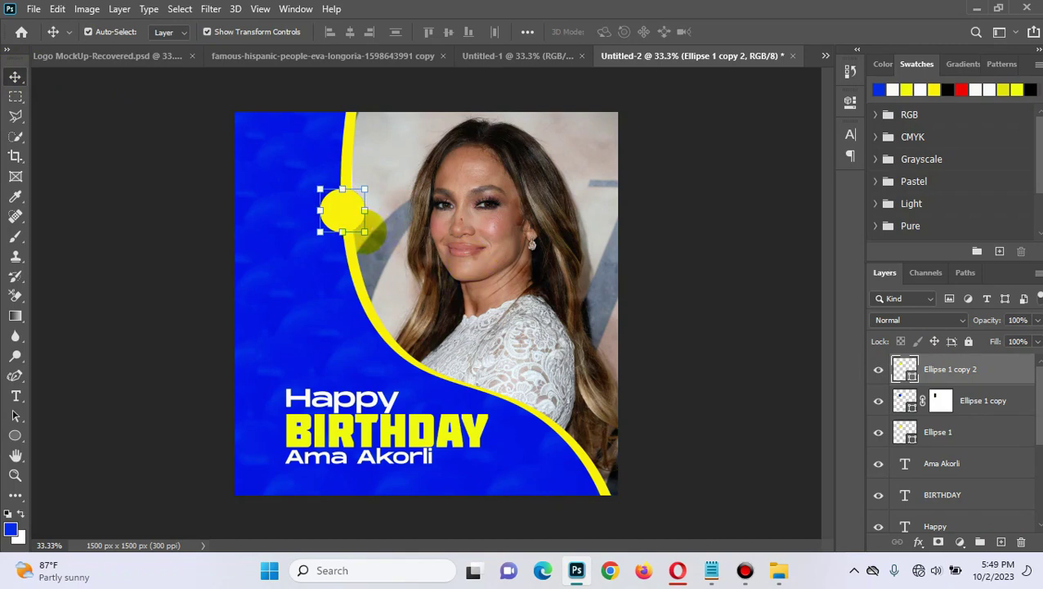
pyautogui.moveTo(365, 231); pyautogui.dragTo(359, 226)
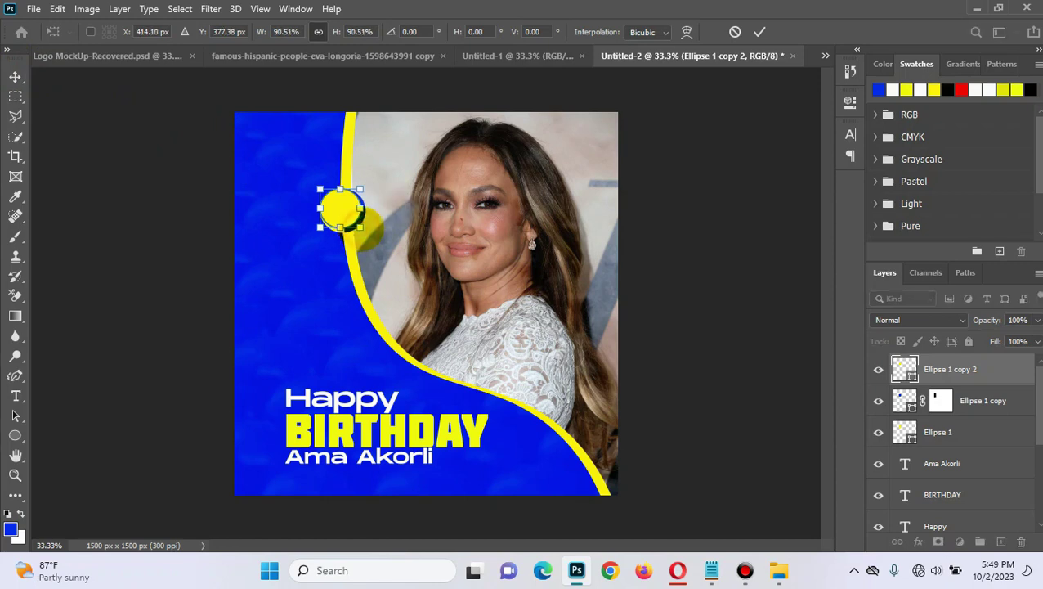
pyautogui.moveTo(359, 226); pyautogui.dragTo(358, 225)
pyautogui.press('Down')
pyautogui.press('Down')
pyautogui.press('Right')
pyautogui.press('Right')
pyautogui.press('Right')
pyautogui.press('Down')
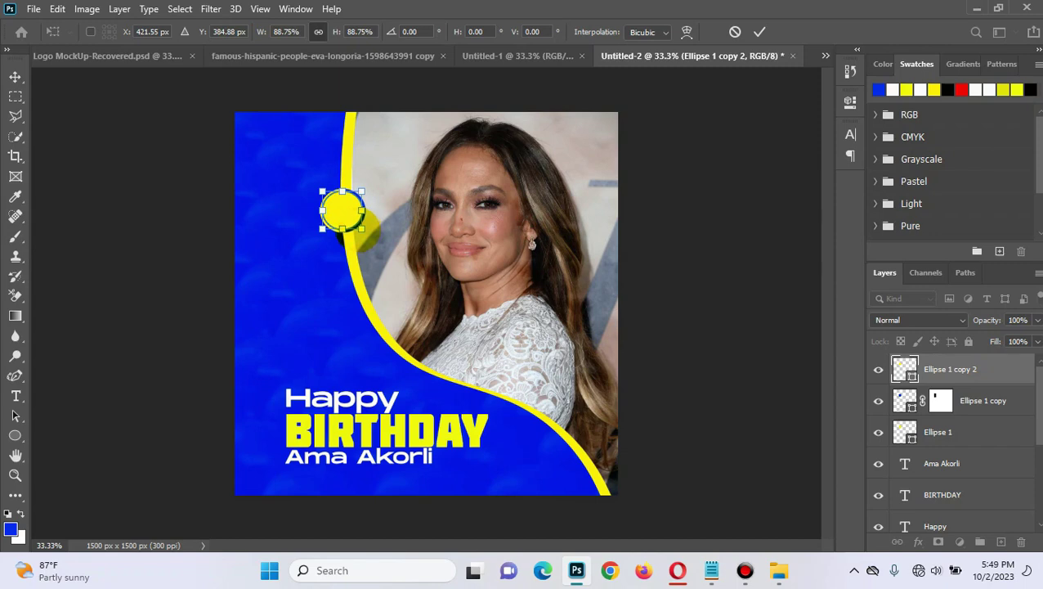
pyautogui.moveTo(361, 229); pyautogui.dragTo(358, 226)
pyautogui.press('Right')
pyautogui.press('Right')
pyautogui.press('Right')
pyautogui.press('Right')
pyautogui.press('Right')
pyautogui.press('Right')
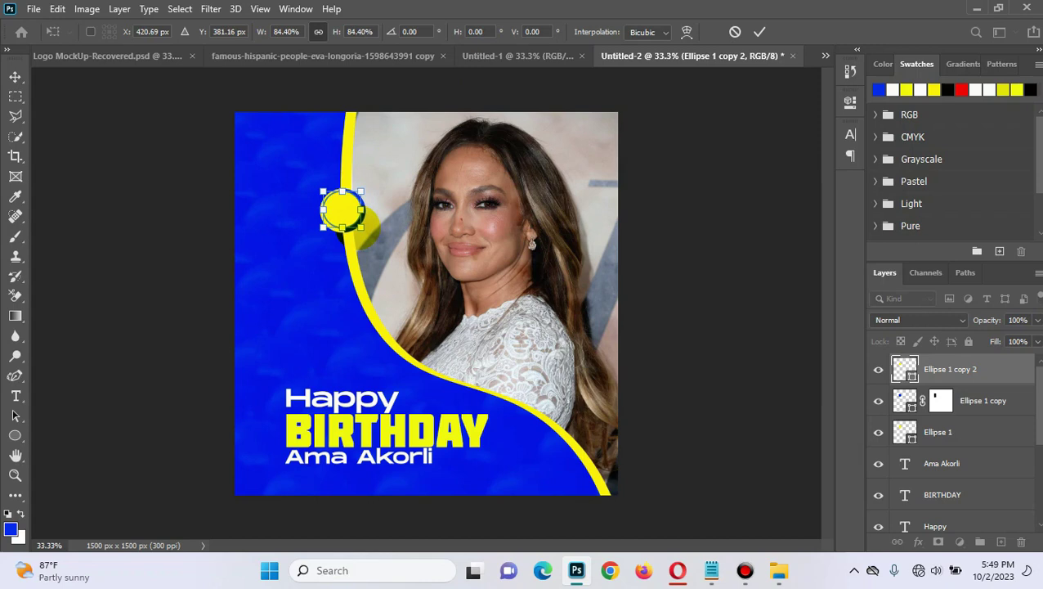
pyautogui.press('Down')
pyautogui.press('Down')
pyautogui.press('Down')
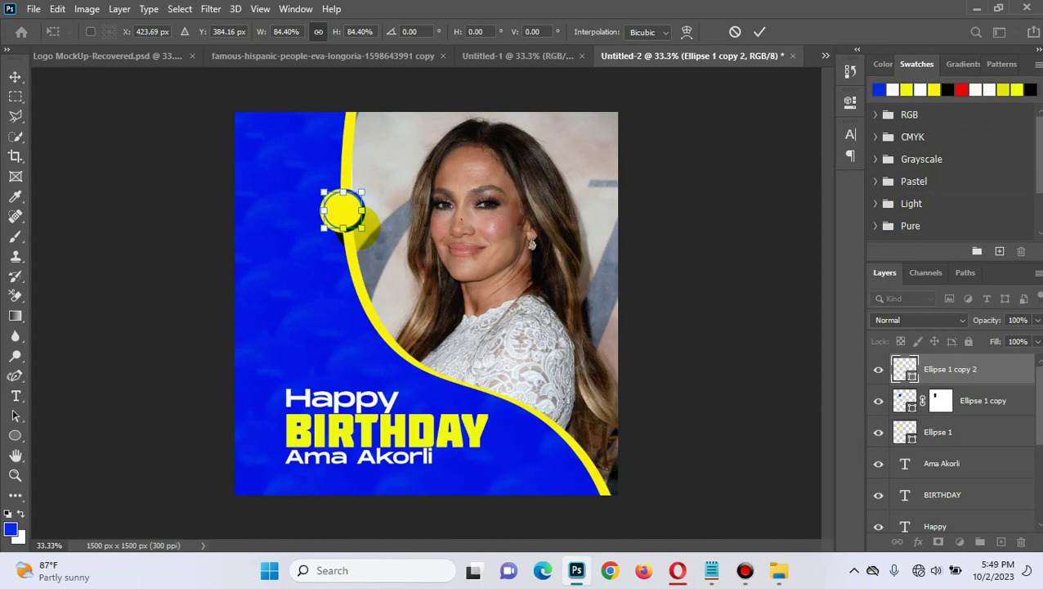
pyautogui.click(760, 31)
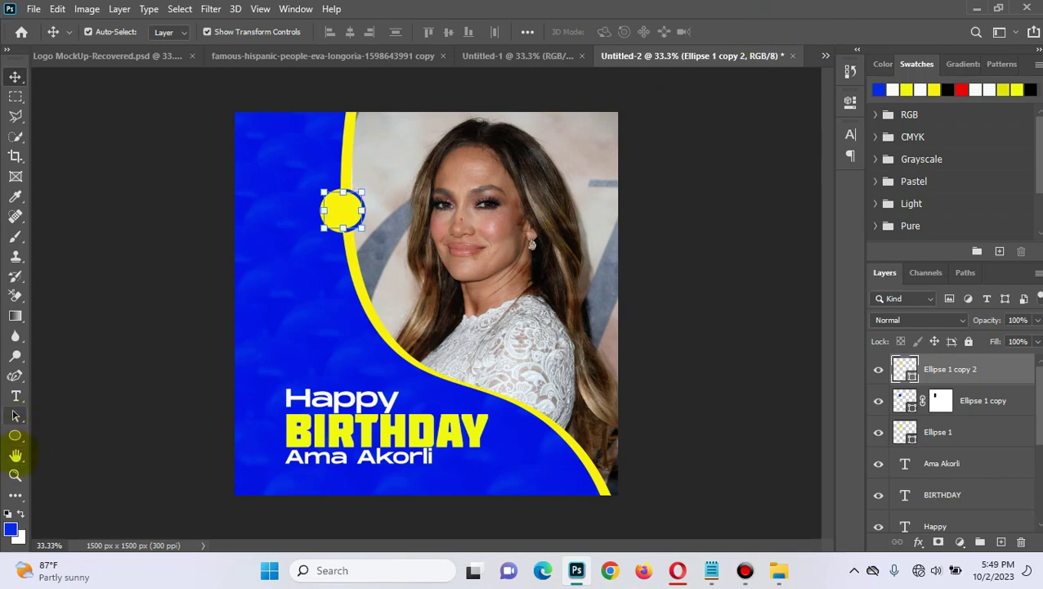
# Step: Give Ellipse 1 copy 2 a red stroke 7 px wide
pyautogui.click(15, 435)
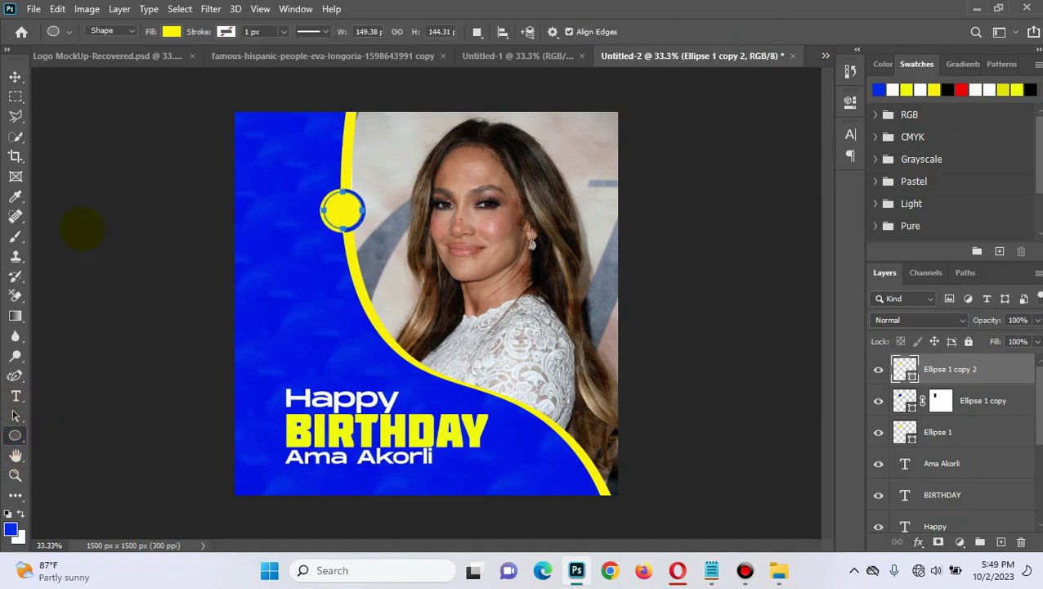
pyautogui.click(226, 31)
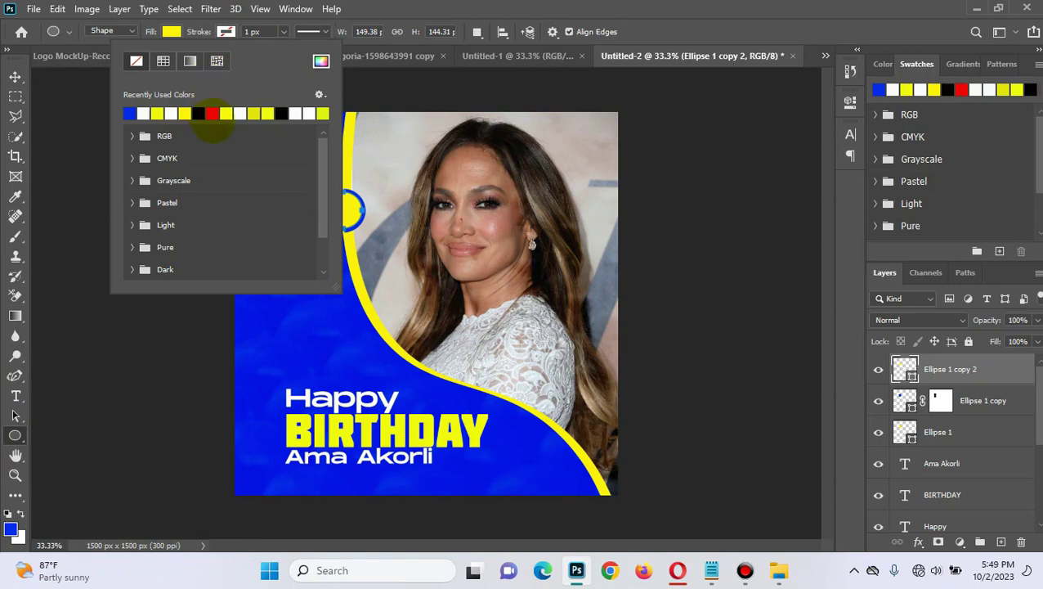
pyautogui.click(212, 114)
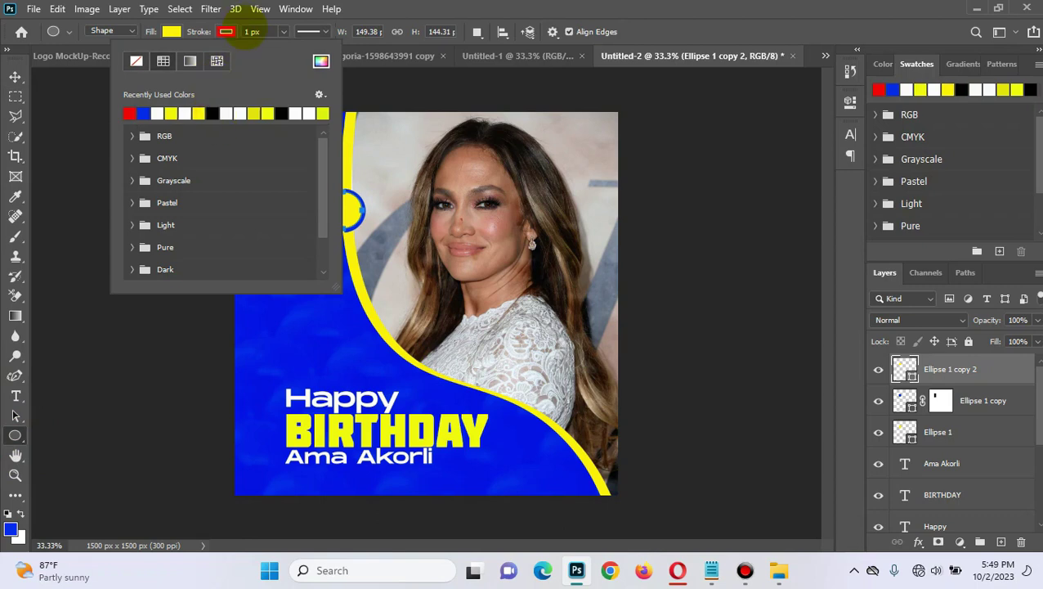
pyautogui.click(252, 31)
pyautogui.click(254, 31)
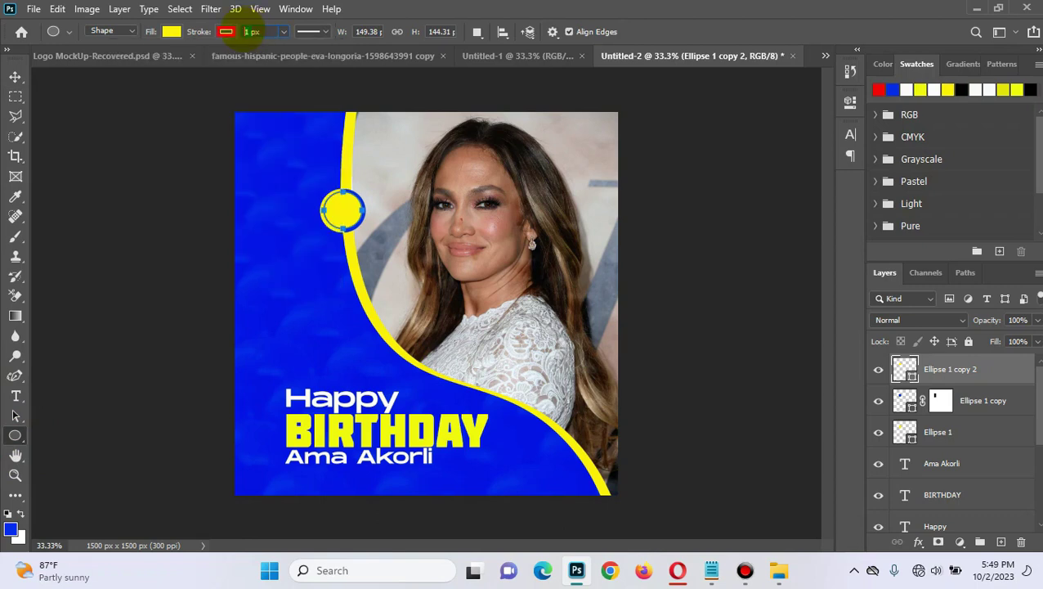
pyautogui.write('5px')
pyautogui.press('BackSpace')
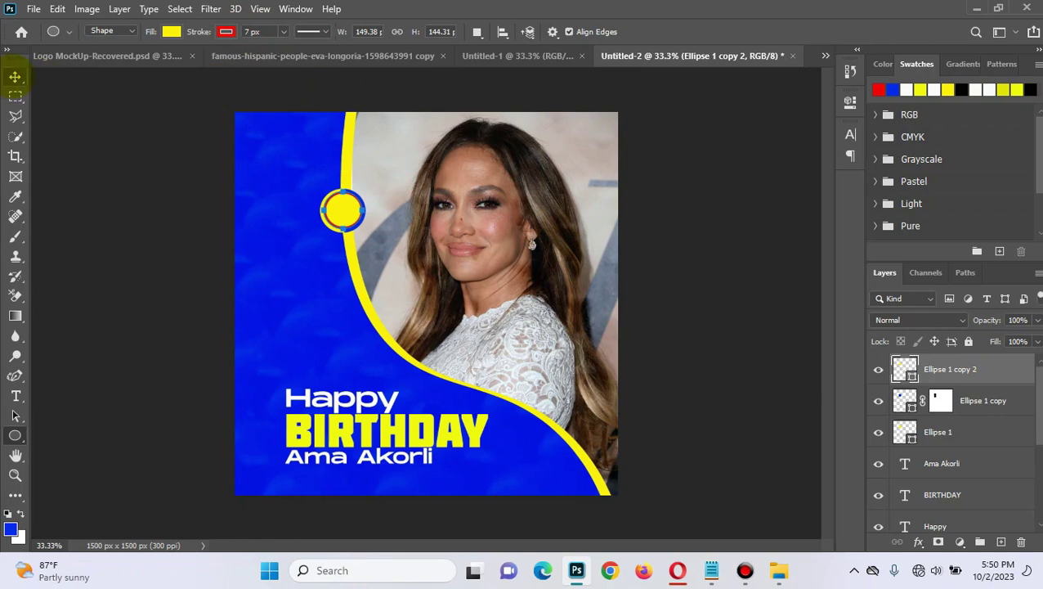
pyautogui.click(15, 76)
pyautogui.click(126, 98)
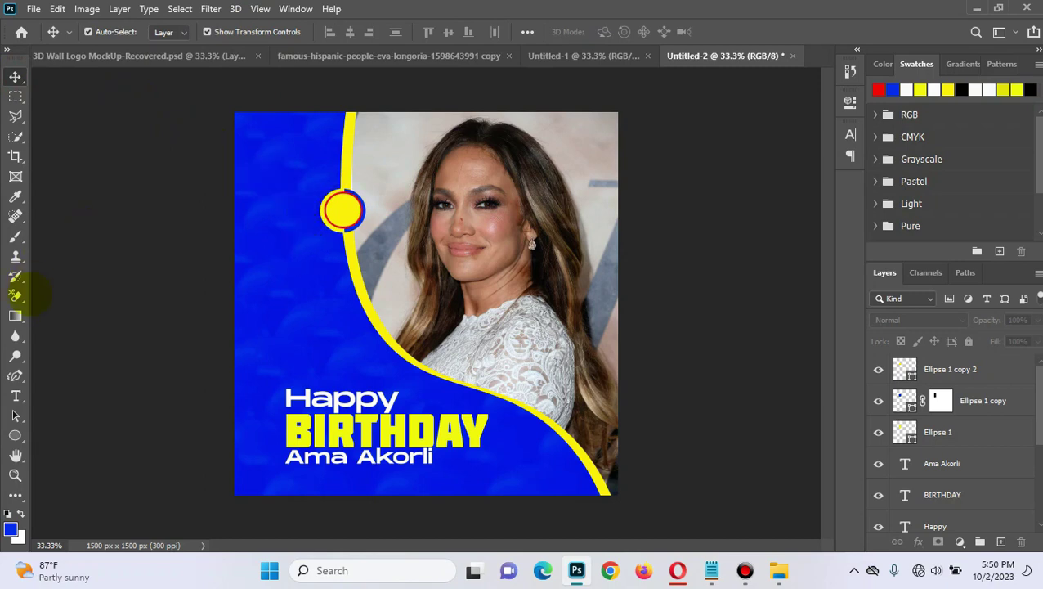
# Step: Add a '+1' text layer on the blue panel coloured near-black #000103
pyautogui.click(15, 395)
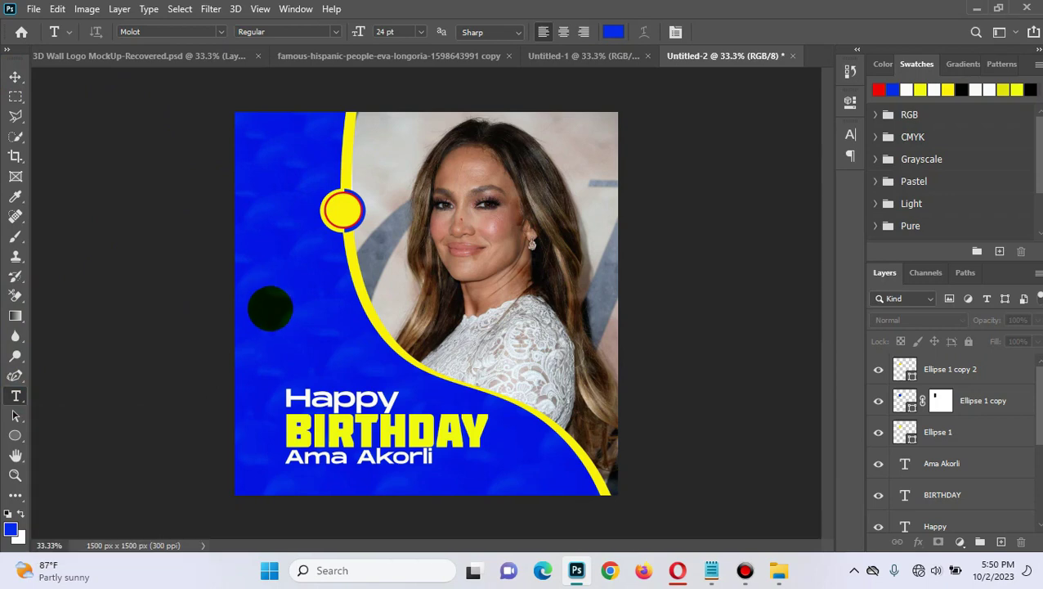
pyautogui.click(269, 308)
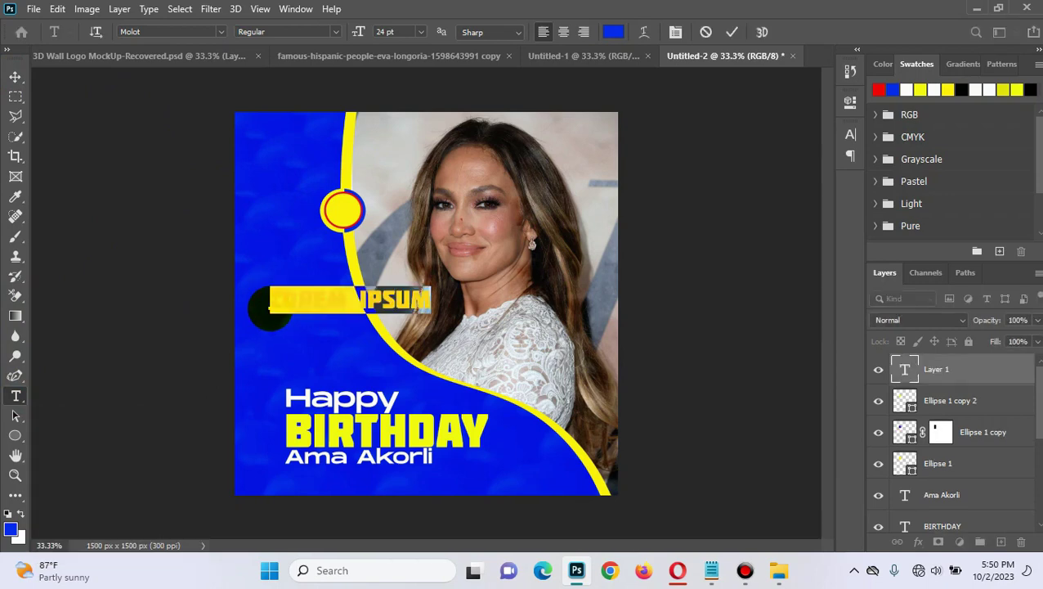
pyautogui.press('BackSpace')
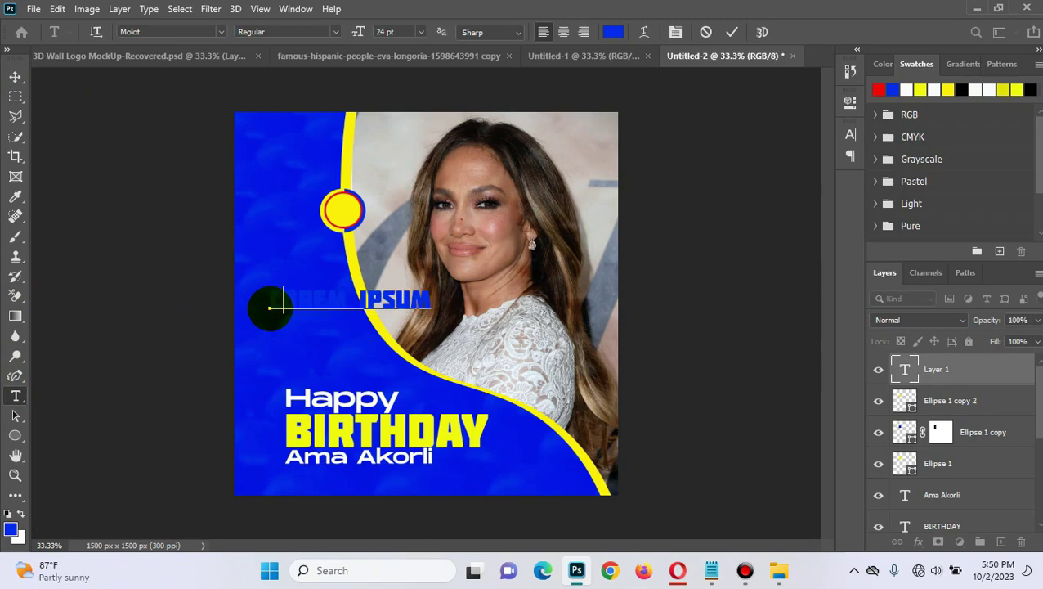
pyautogui.write('1')
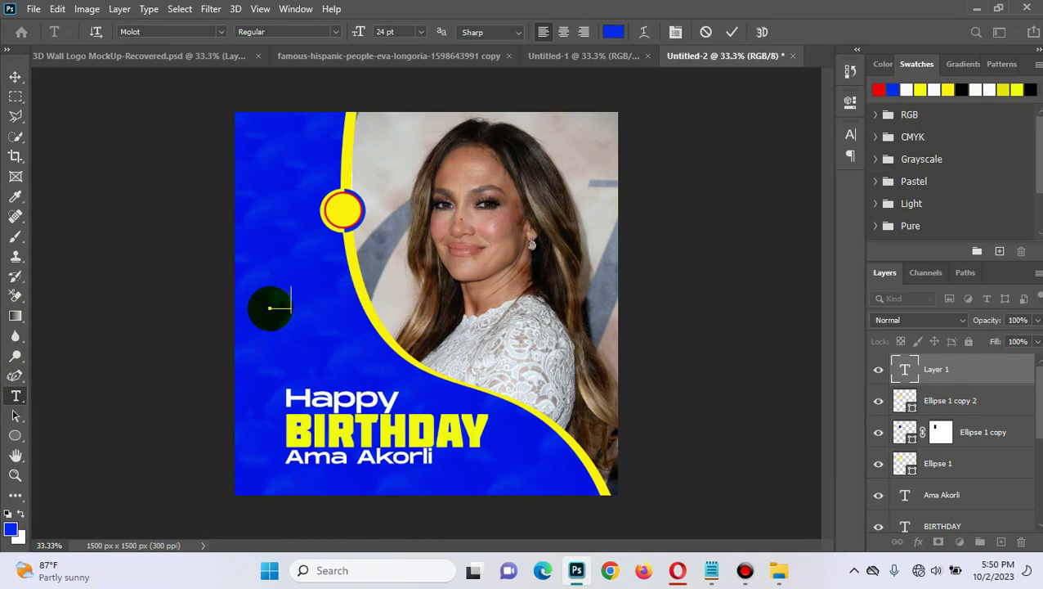
pyautogui.press('ctrl')
pyautogui.hotkey('ctrl', 'a')
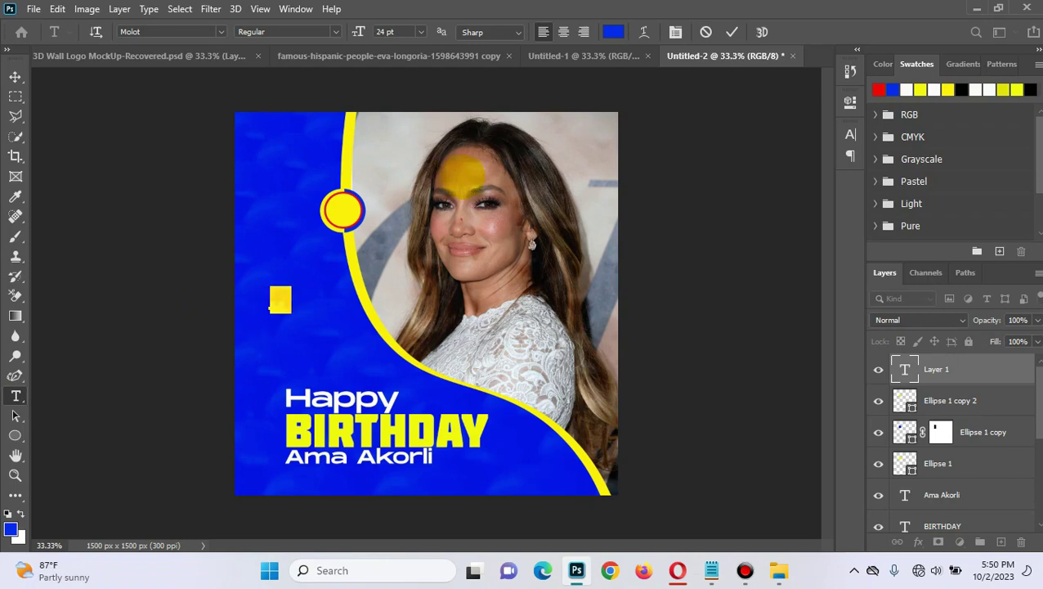
pyautogui.click(614, 31)
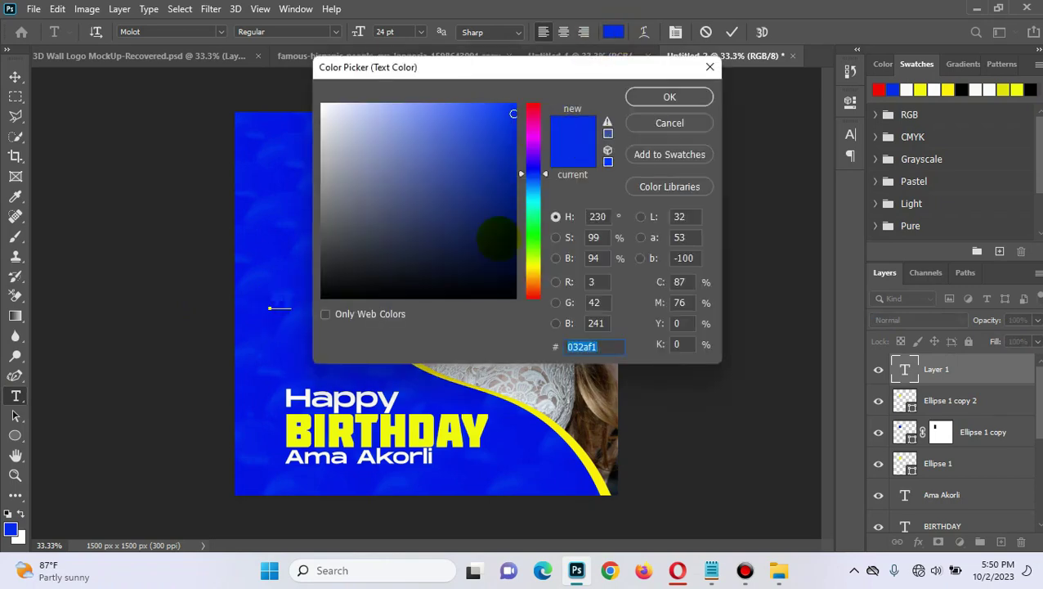
pyautogui.click(514, 296)
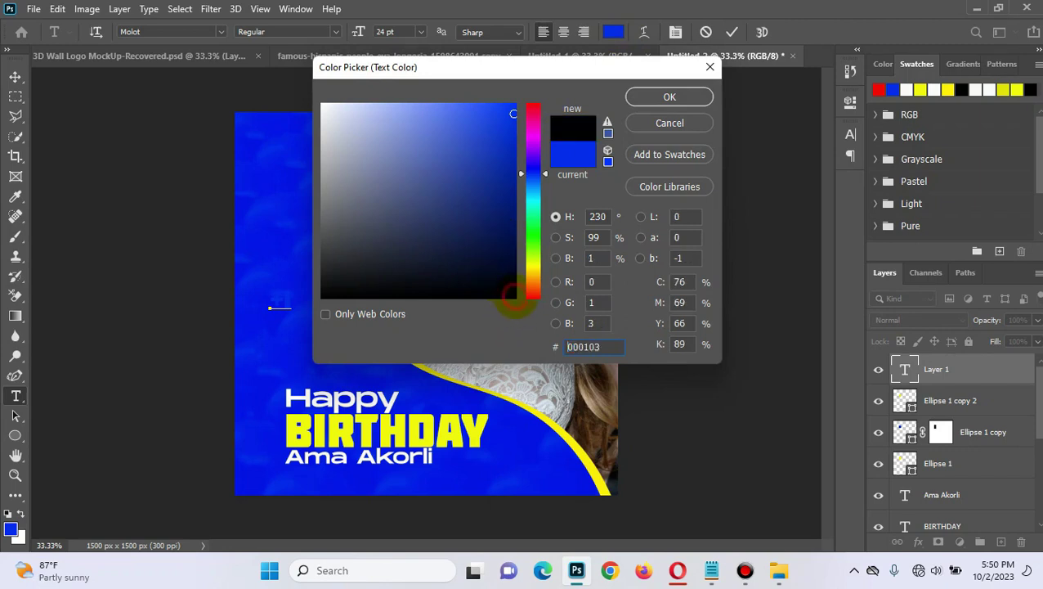
pyautogui.click(668, 97)
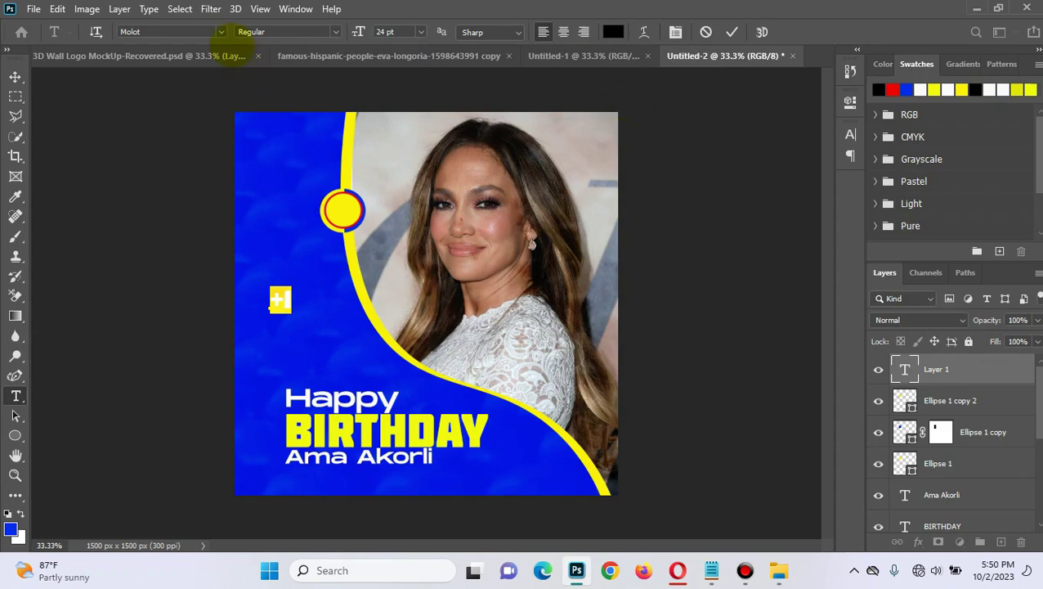
# Step: Set the +1 text in the 01-01-00 font, after trying CF Night Of The Damned
pyautogui.click(210, 24)
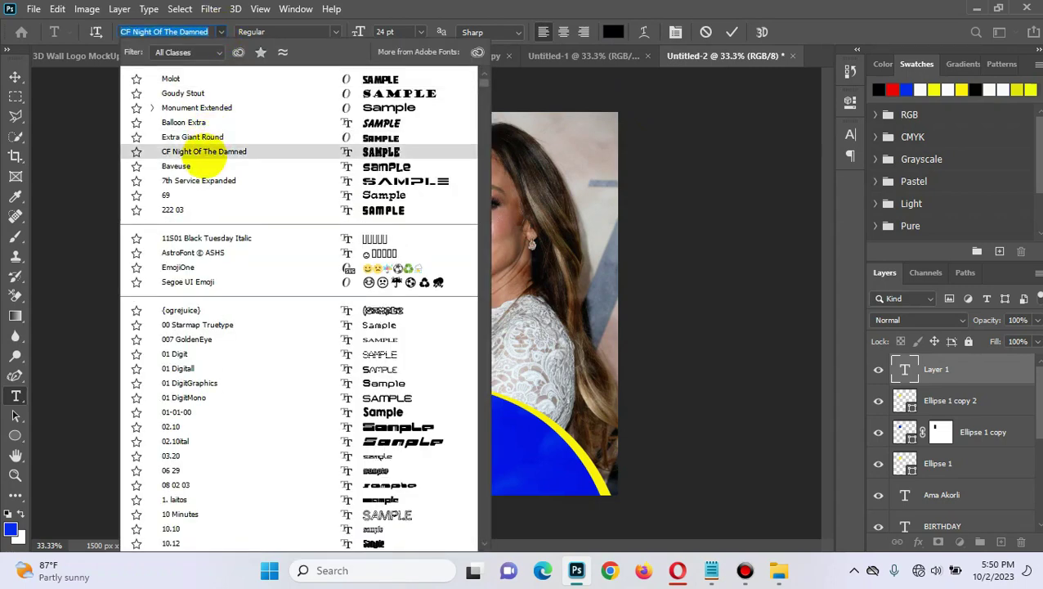
pyautogui.click(204, 154)
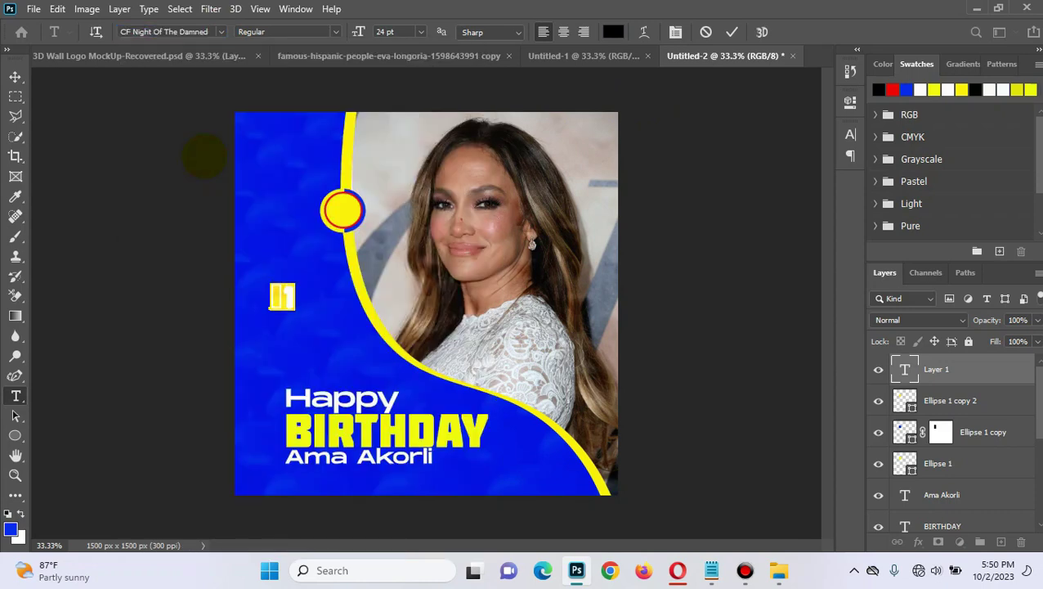
pyautogui.click(225, 31)
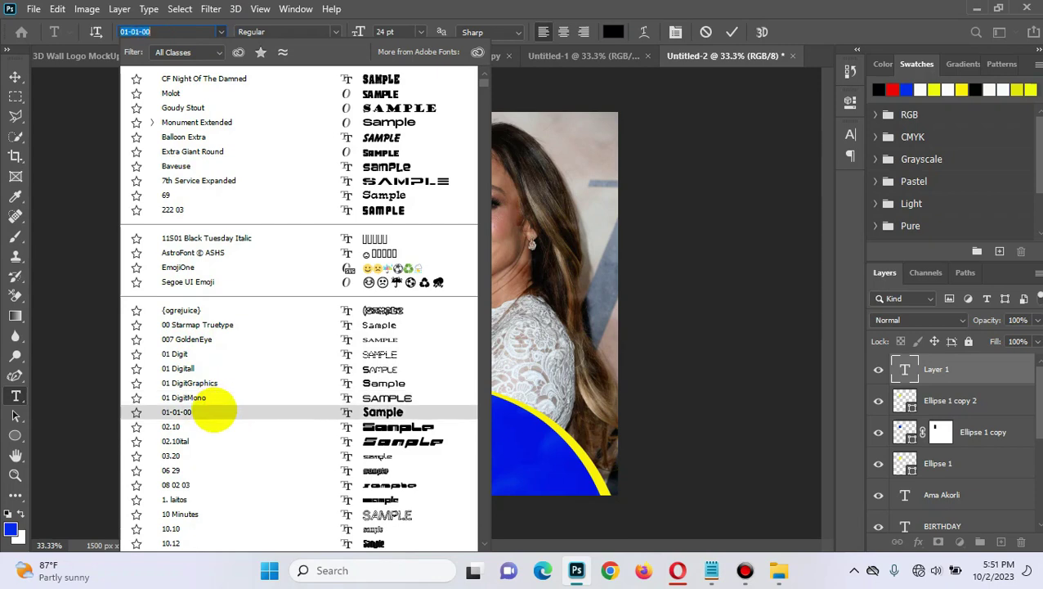
pyautogui.click(211, 412)
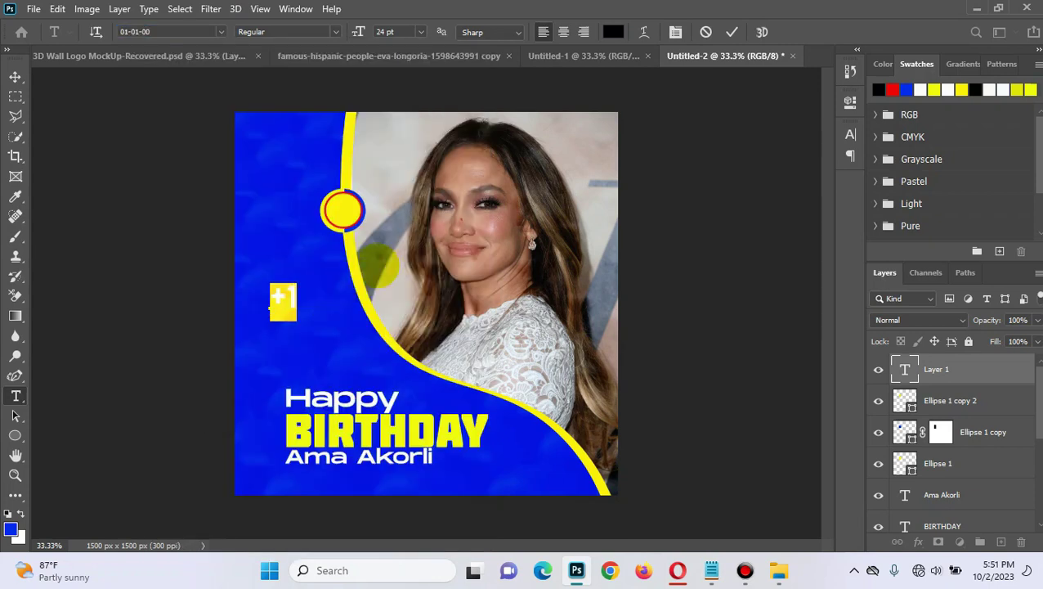
pyautogui.click(377, 265)
# Step: Move the +1 text into the yellow circle and start scaling it down
pyautogui.press('v')
pyautogui.moveTo(286, 299); pyautogui.dragTo(352, 217)
pyautogui.hotkey('ctrl', 't')
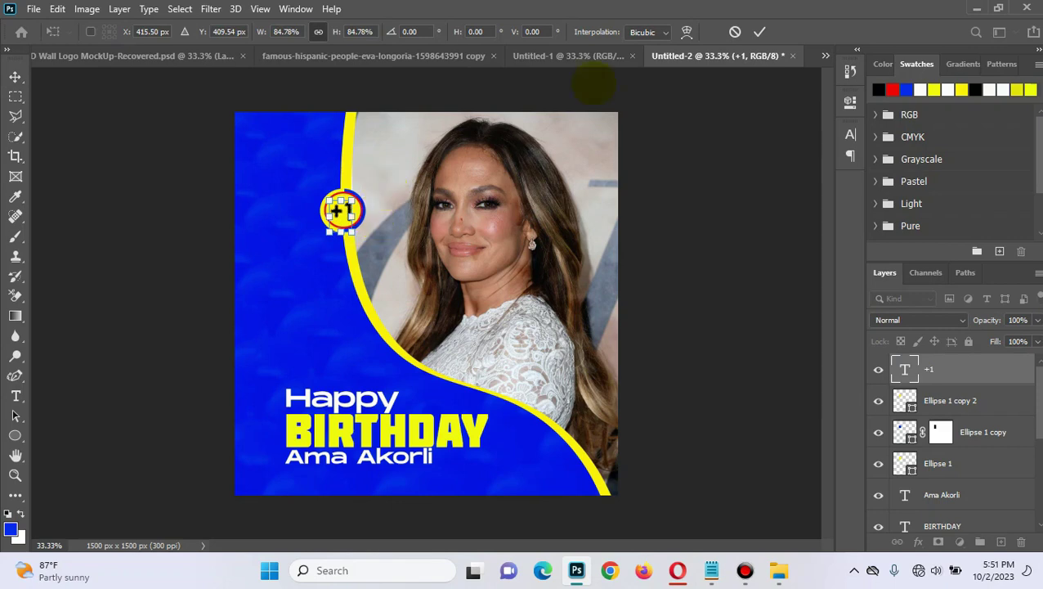
# Step: Commit the 84.78% resize so +1 sits centred in the yellow badge
pyautogui.click(762, 32)
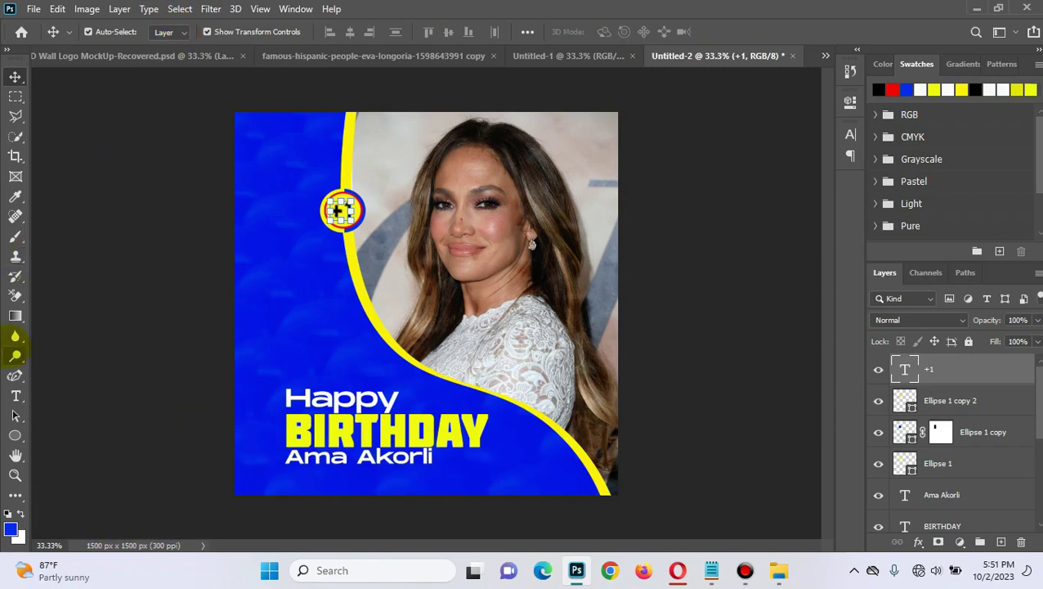
pyautogui.click(16, 396)
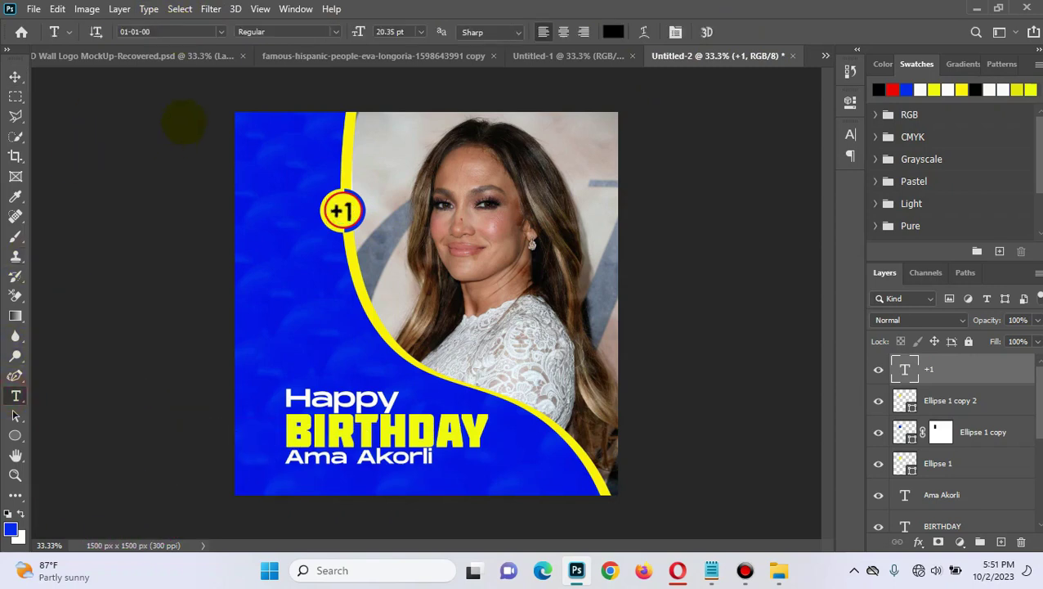